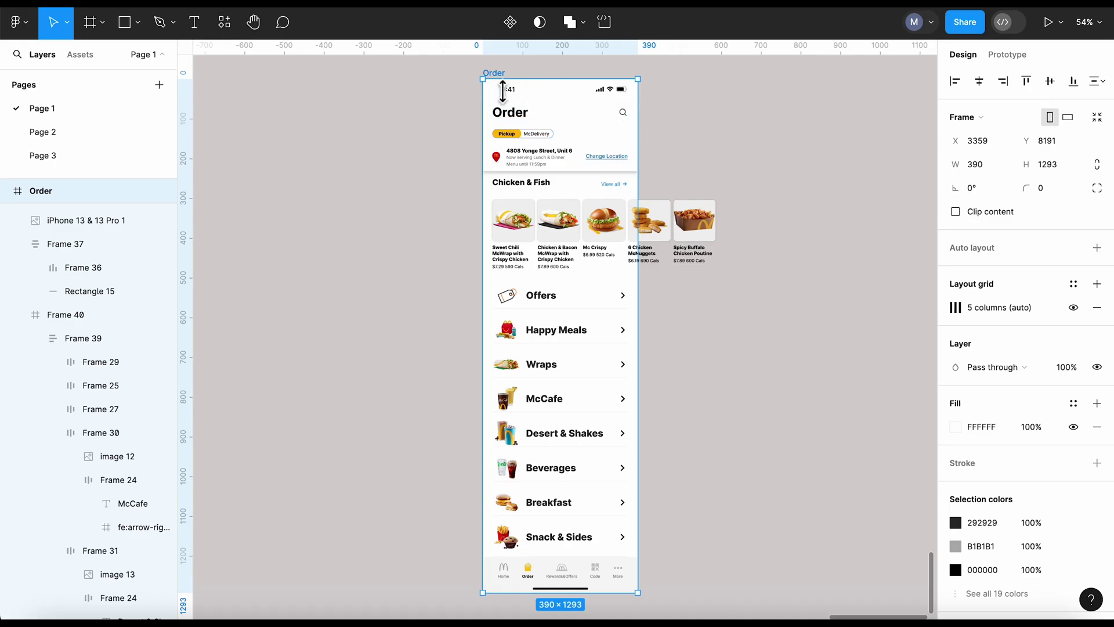
- Set the iPhone status bar image's prototype scroll position to Fixed
left_click(731, 139)
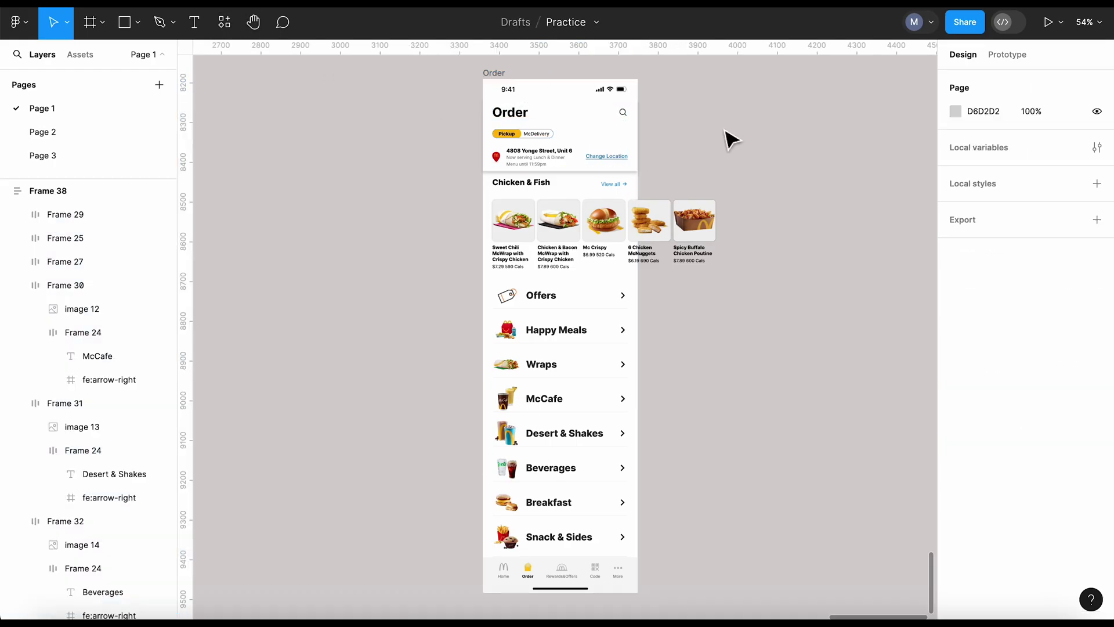
left_click(578, 98)
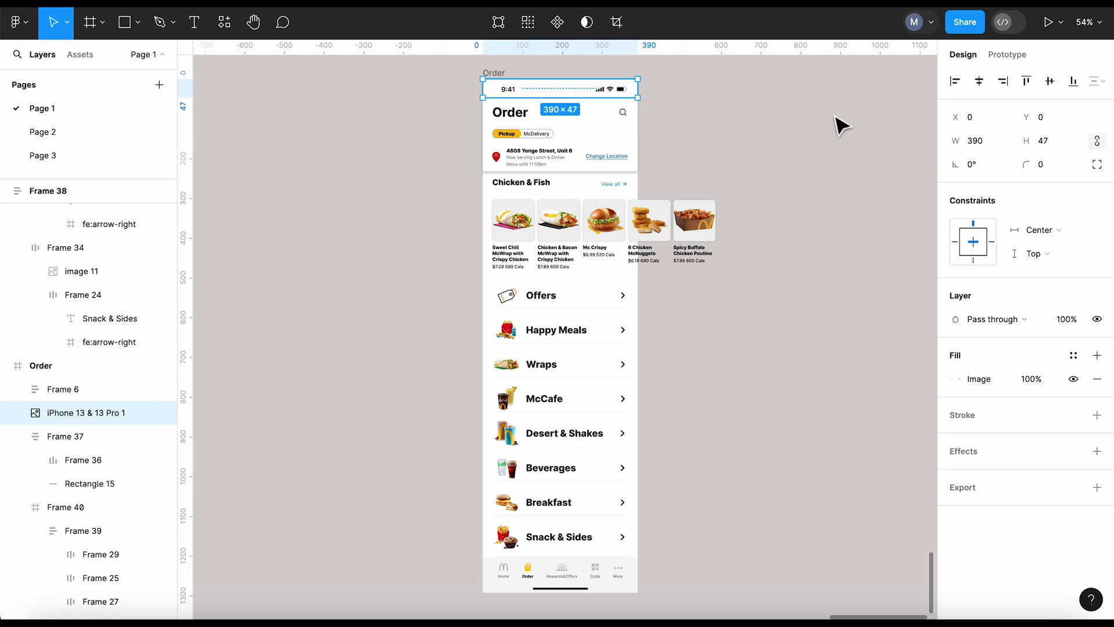
left_click(1007, 54)
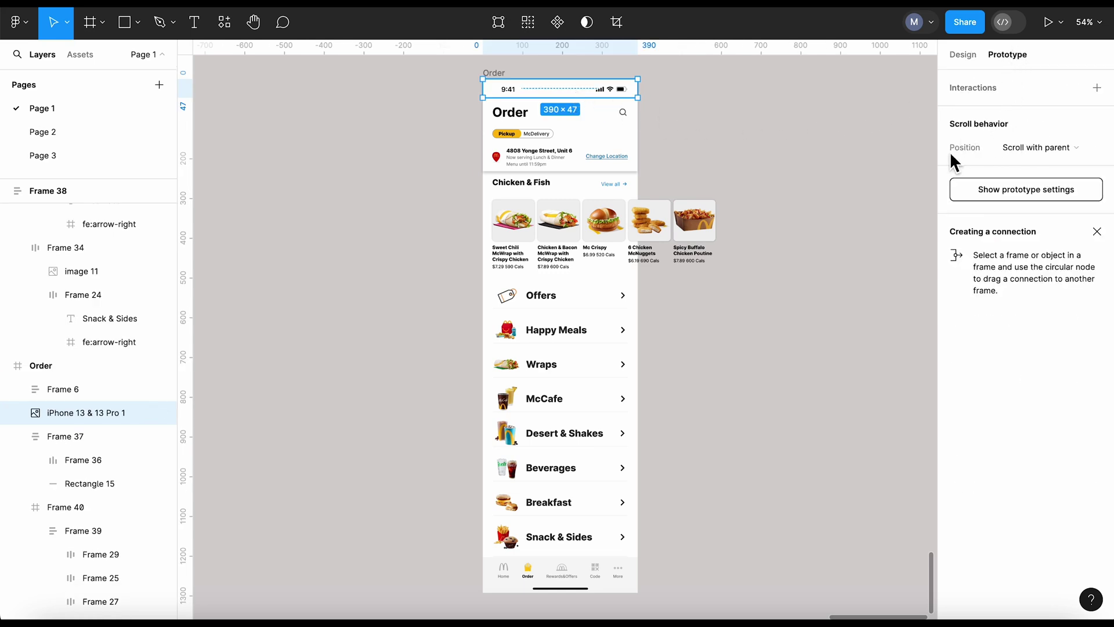
left_click(1054, 155)
left_click(1068, 166)
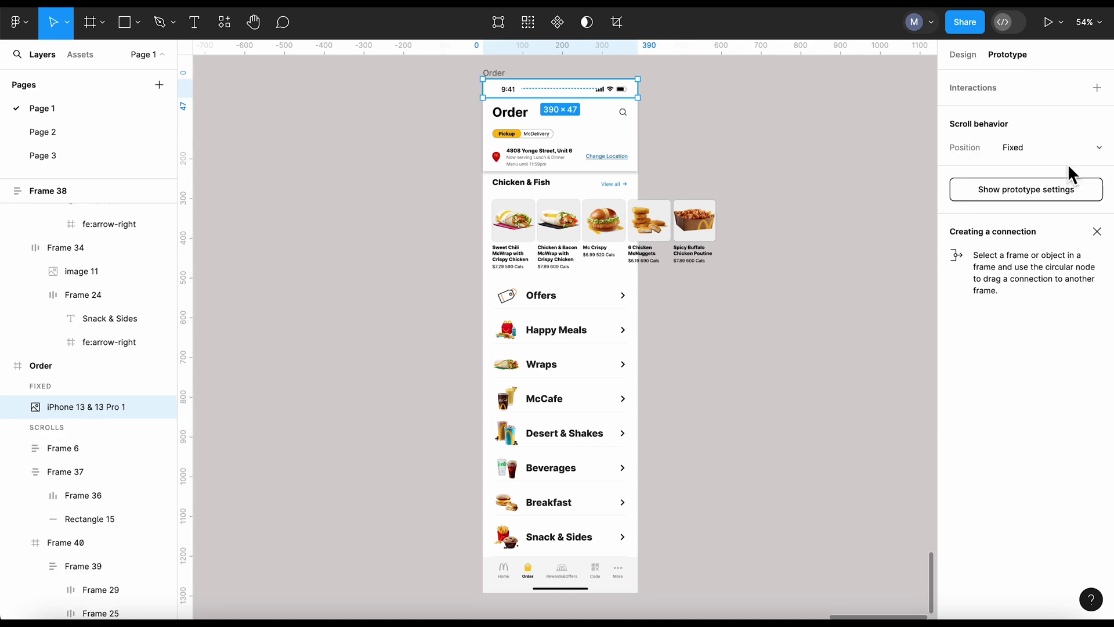
left_click(864, 160)
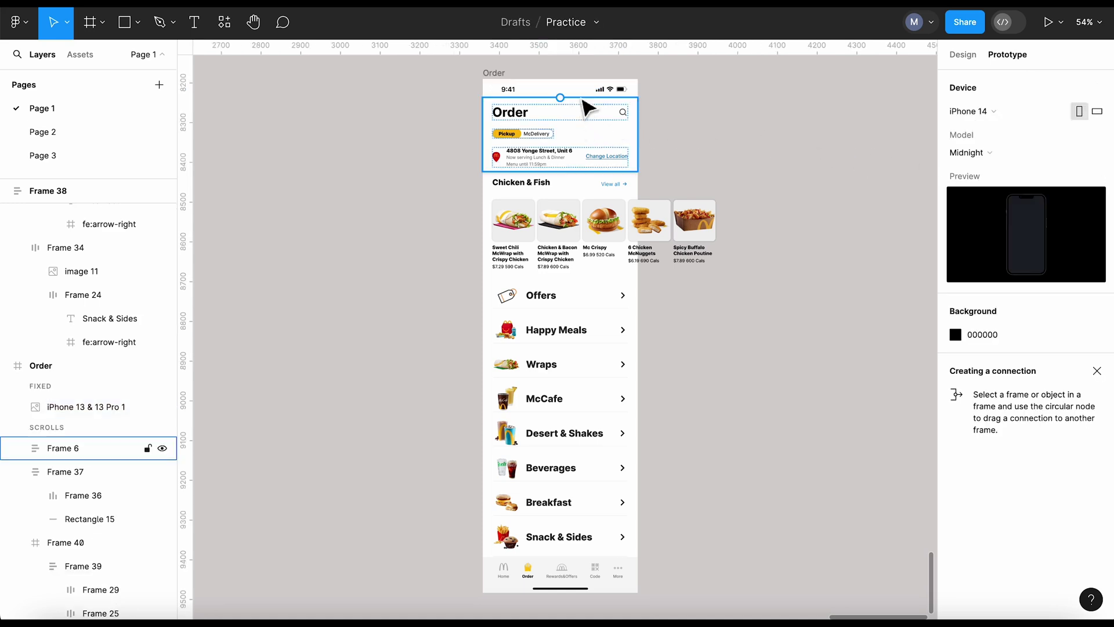
key("ctrl+alt+Return")
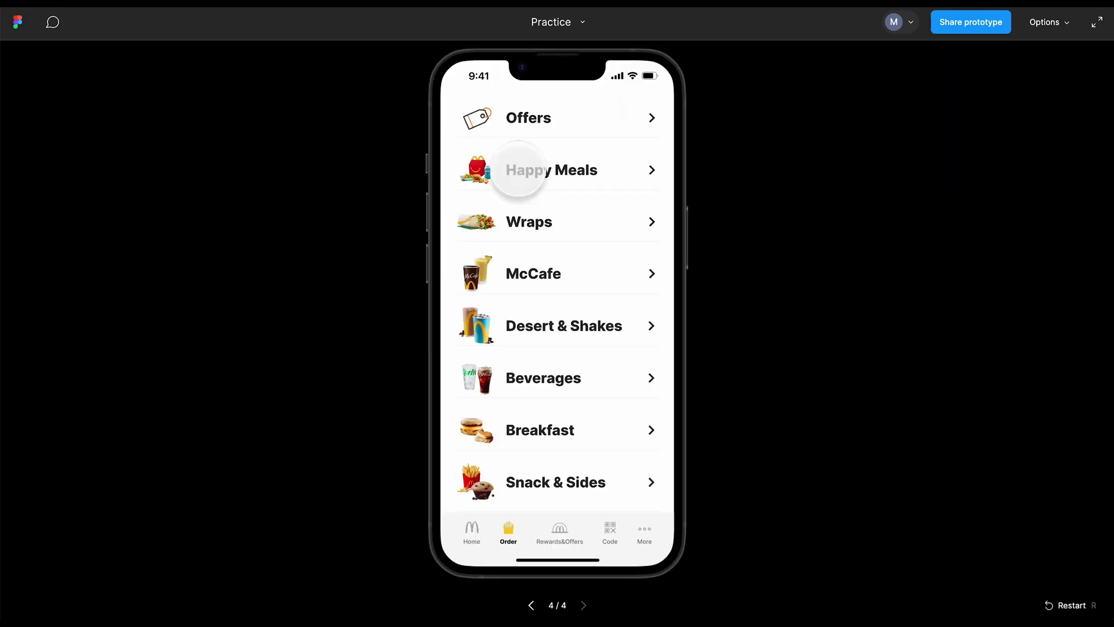
scroll(523, 180, "up", 5)
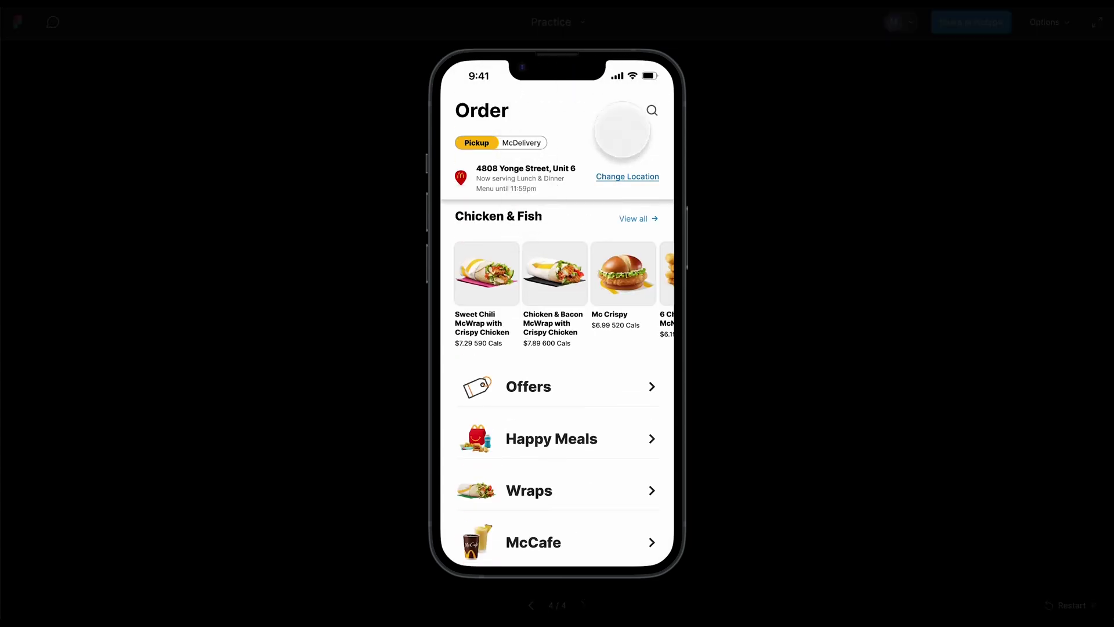
scroll(592, 174, "down", 5)
scroll(592, 174, "up", 3)
scroll(597, 186, "up", 3)
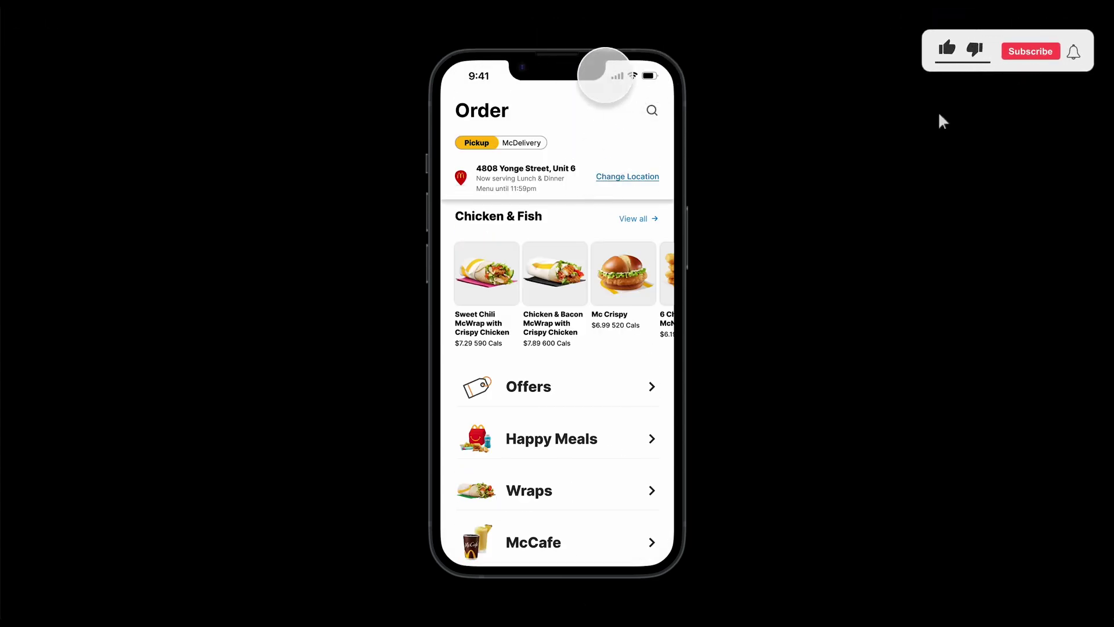
scroll(555, 238, "down", 5)
scroll(568, 236, "up", 5)
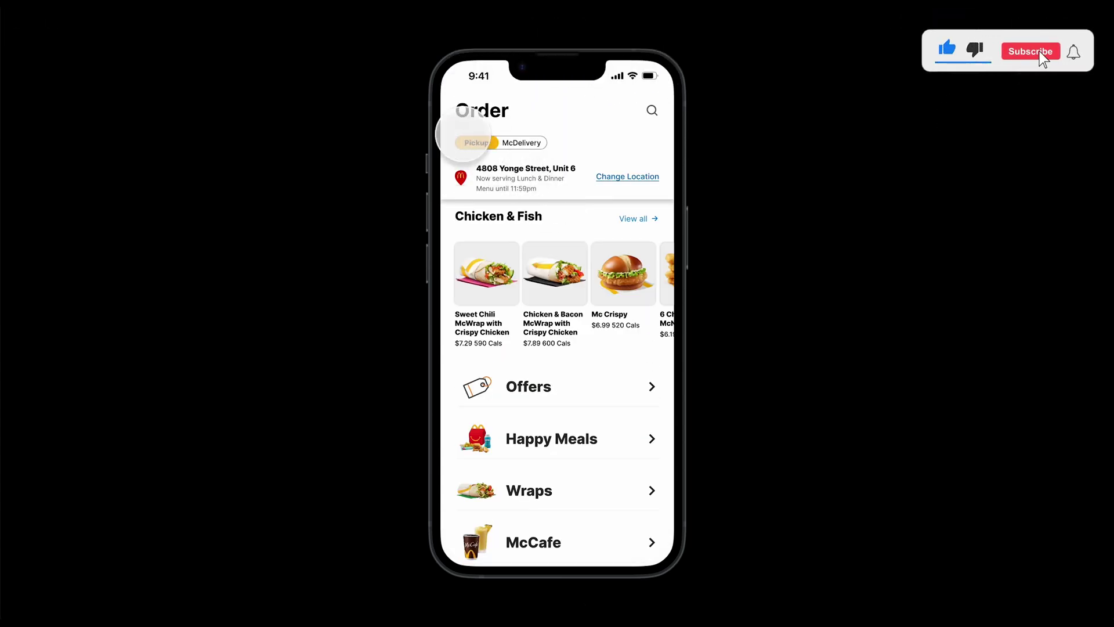
- Set Frame 6, the Order header with title and address, to Fixed, then present
key("Escape")
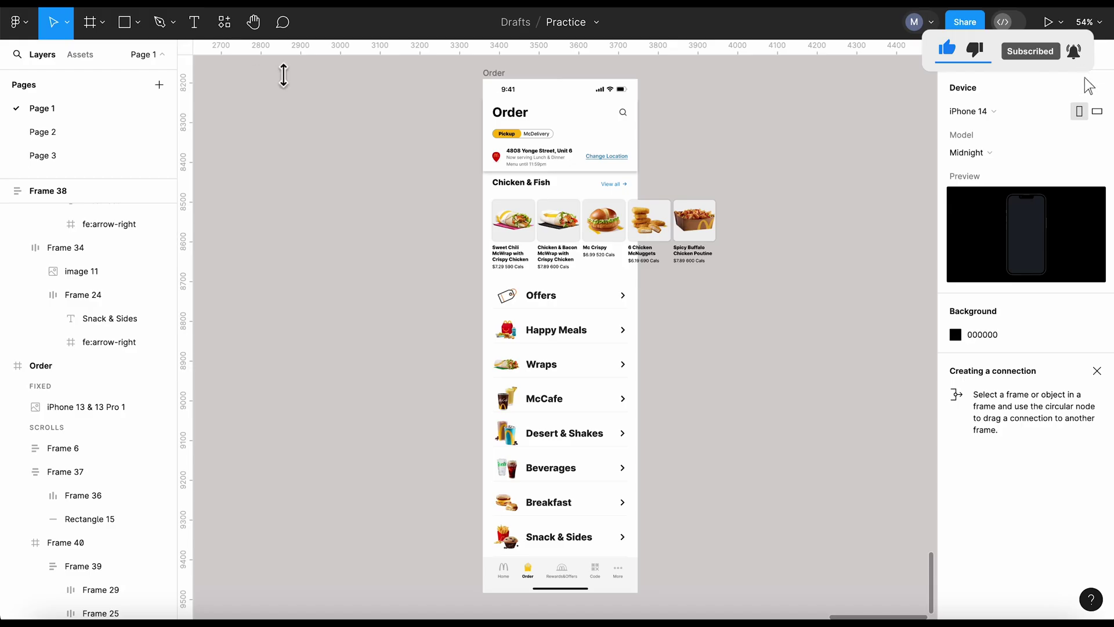
left_click(595, 158)
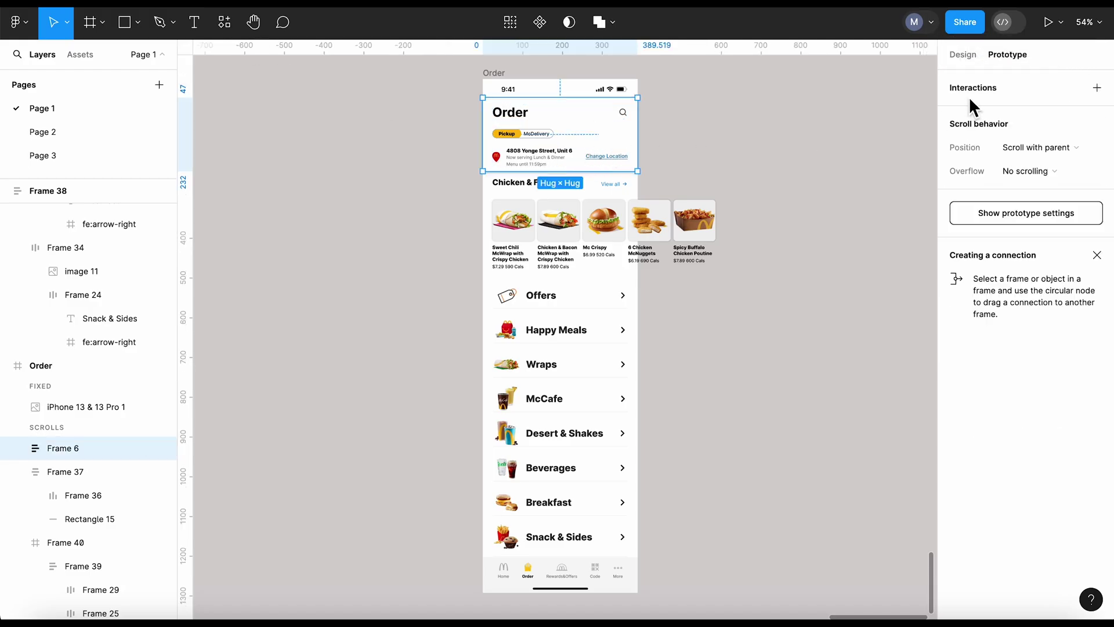
left_click(1066, 152)
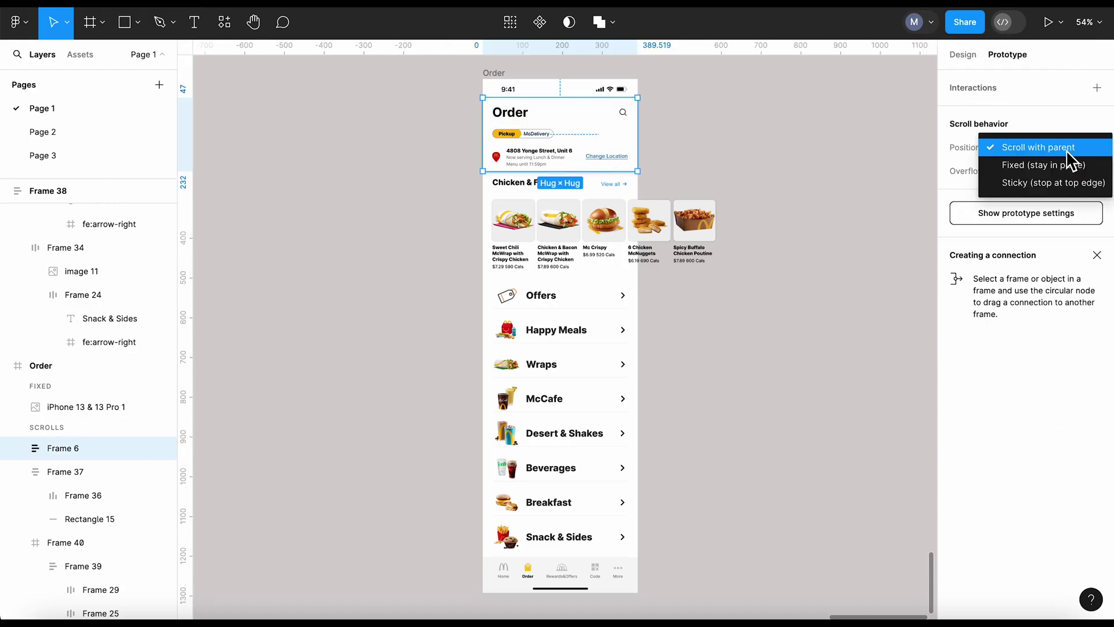
left_click(1065, 166)
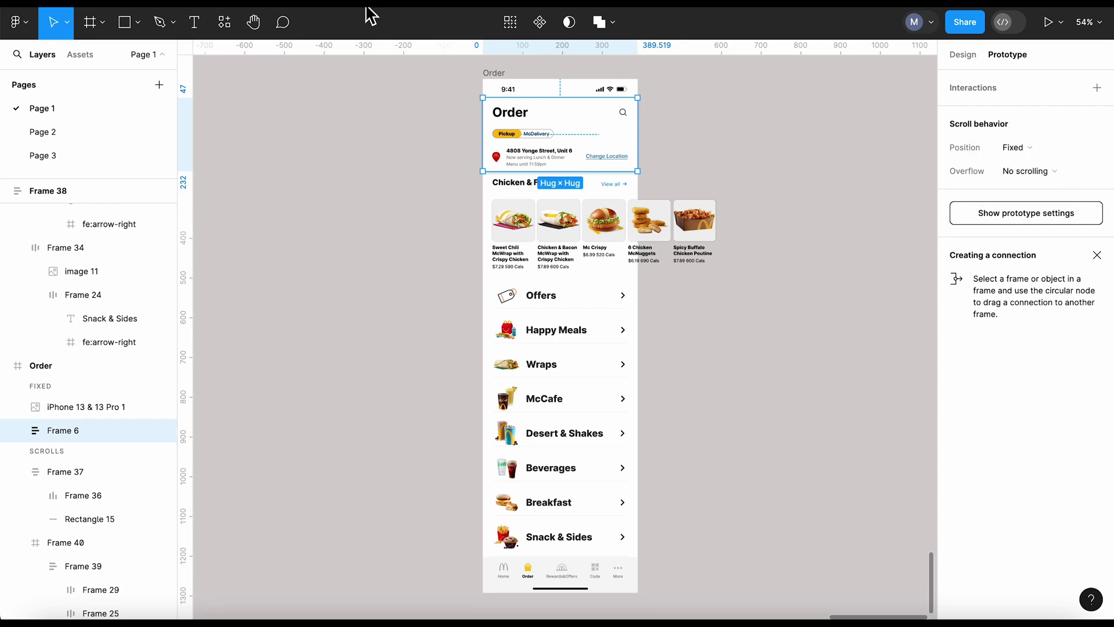
key("ctrl+alt+Return")
- Scroll the presented Order screen up and down to check the header stays pinned
scroll(609, 276, "down", 5)
scroll(609, 276, "up", 5)
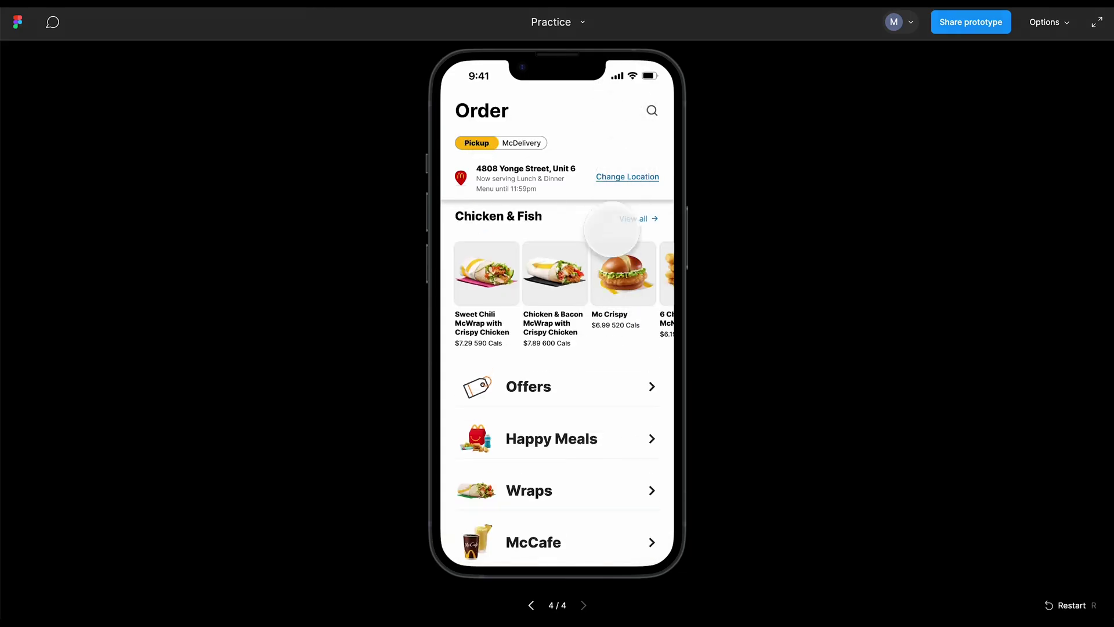
scroll(604, 262, "down", 5)
scroll(600, 262, "up", 5)
scroll(600, 263, "down", 5)
scroll(600, 262, "up", 5)
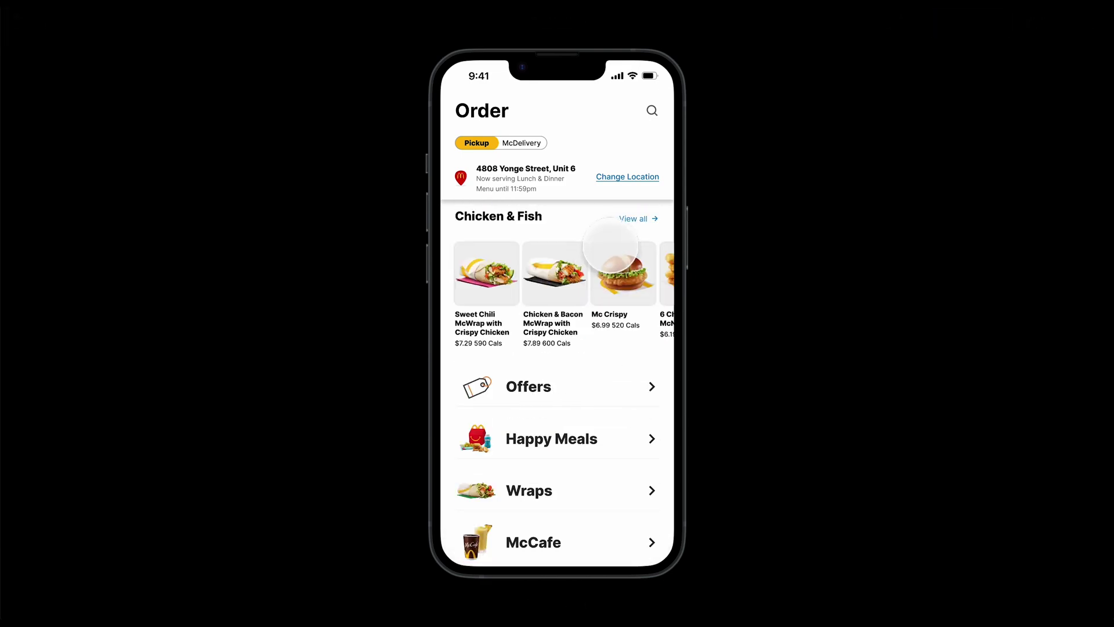
scroll(604, 255, "down", 5)
scroll(607, 246, "up", 3)
scroll(607, 246, "up", 2)
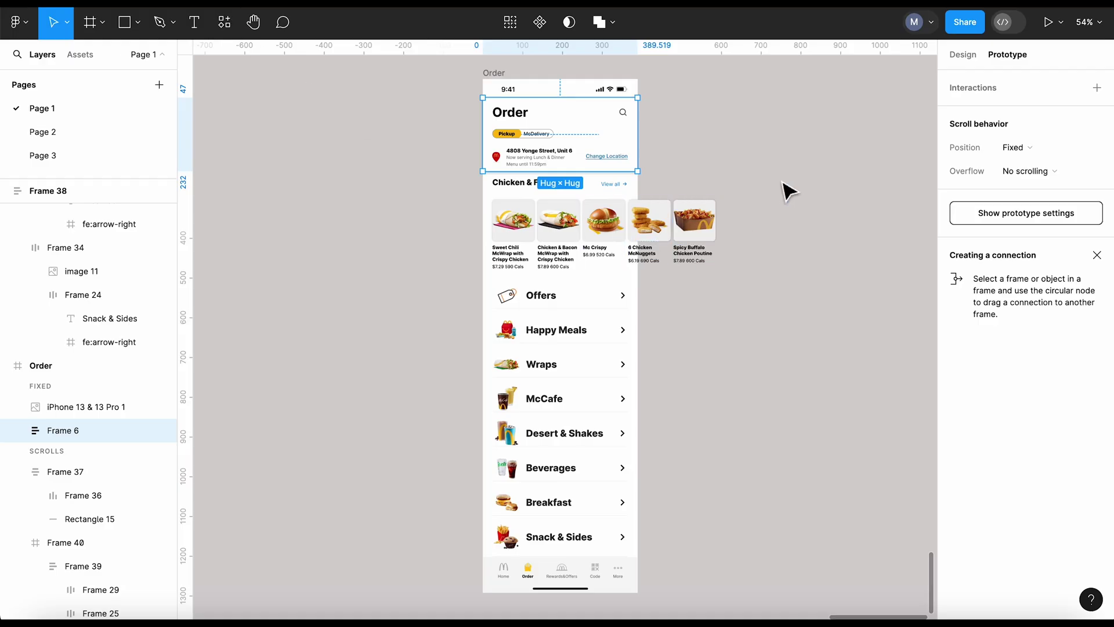
- Wrap the five Chicken & Fish cards in horizontal auto layout and narrow it to width 366
left_click(788, 191)
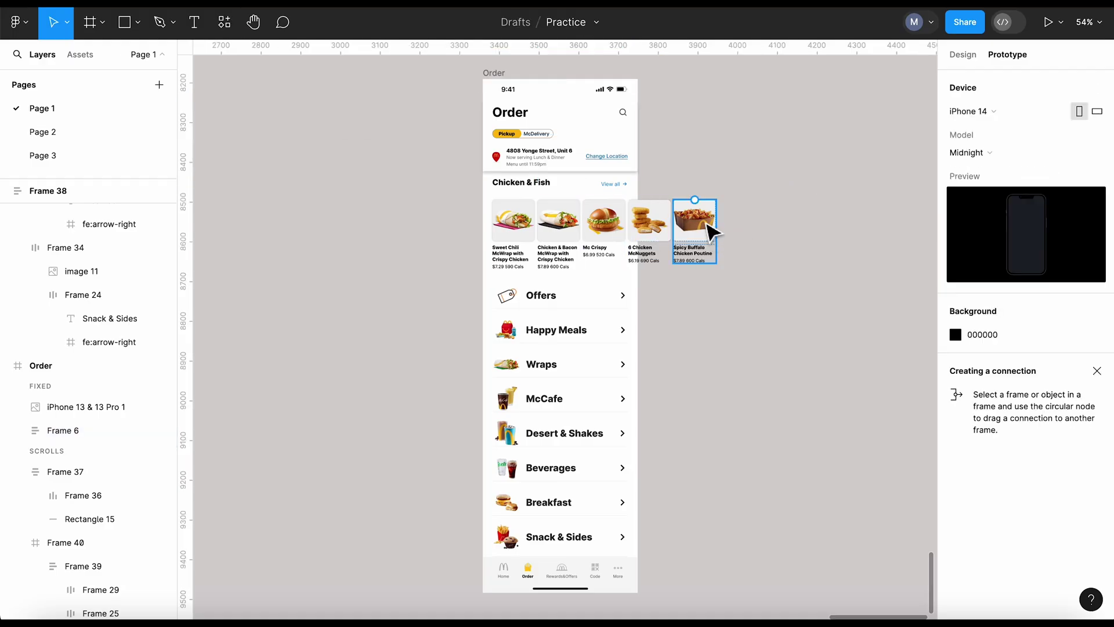
key("alt+8")
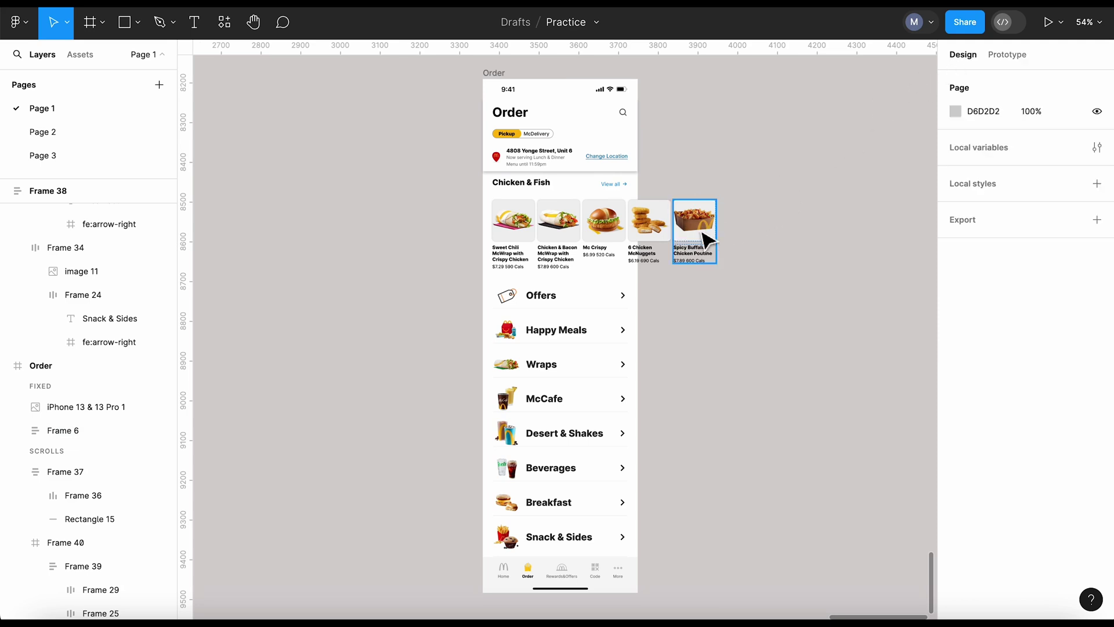
left_click_drag(705, 238, 522, 244)
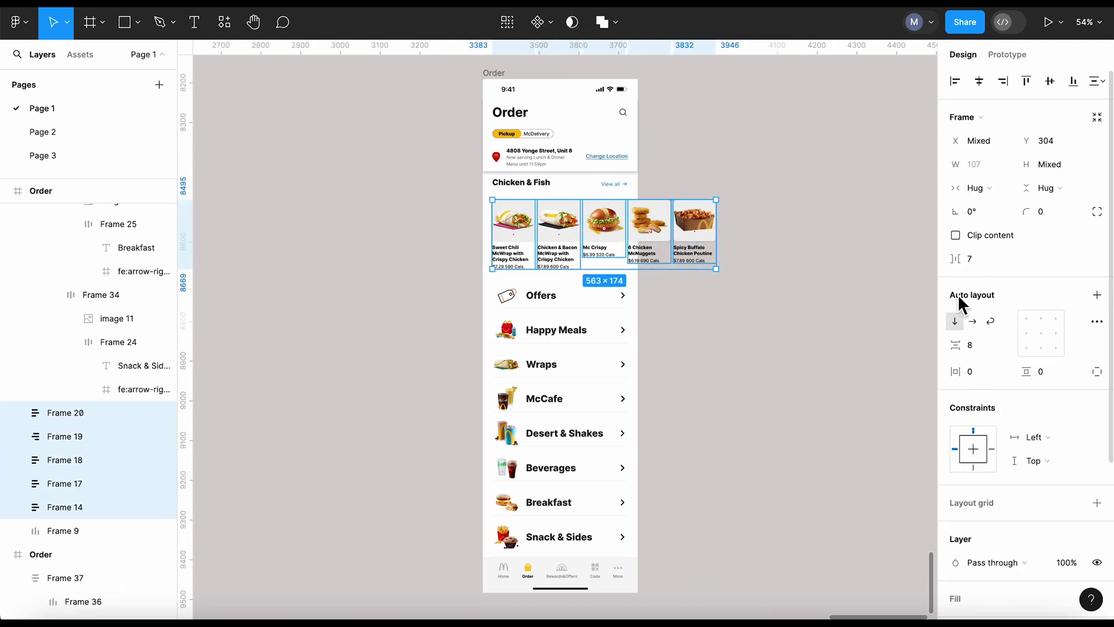
left_click(1097, 296)
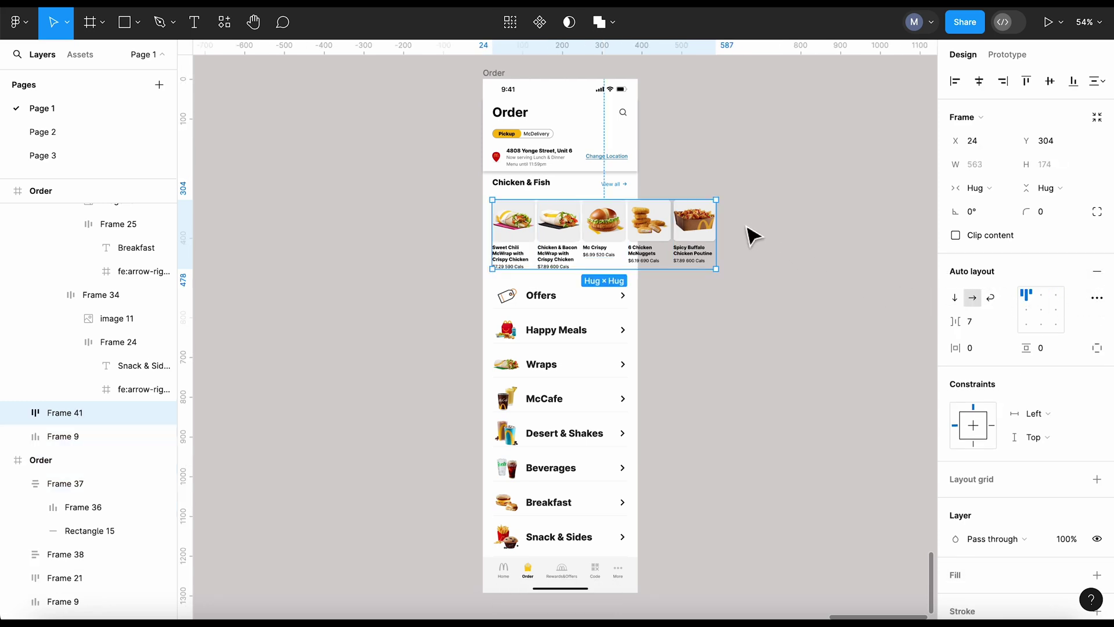
left_click_drag(726, 238, 647, 236)
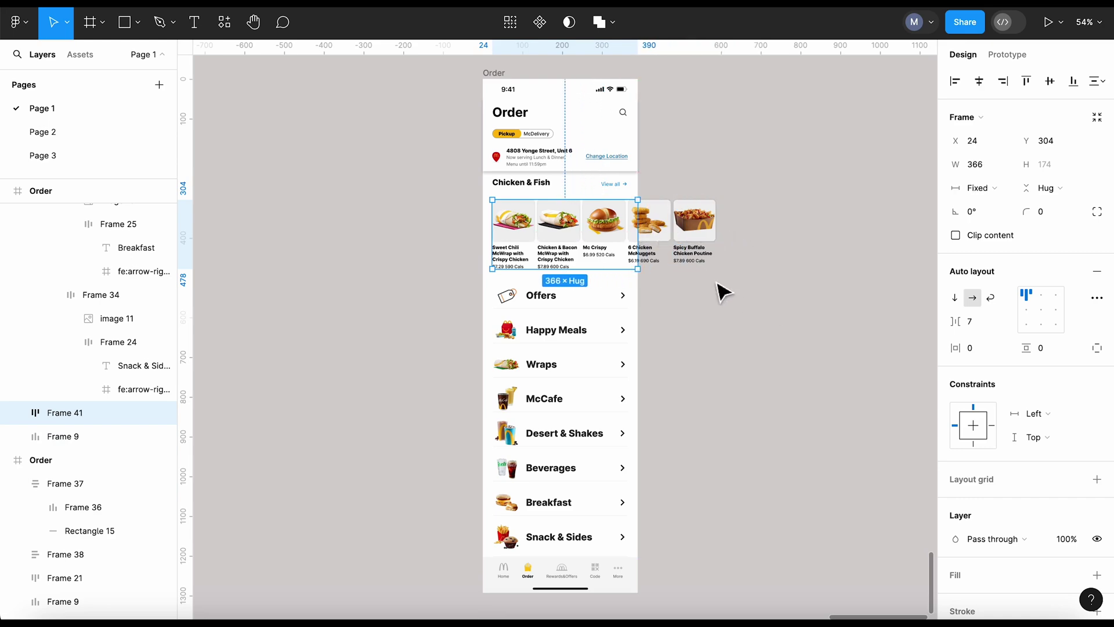
- Turn on Clip content for the Chicken & Fish row frame (Frame 41)
scroll(661, 250, "up", 5)
scroll(647, 236, "down", 2)
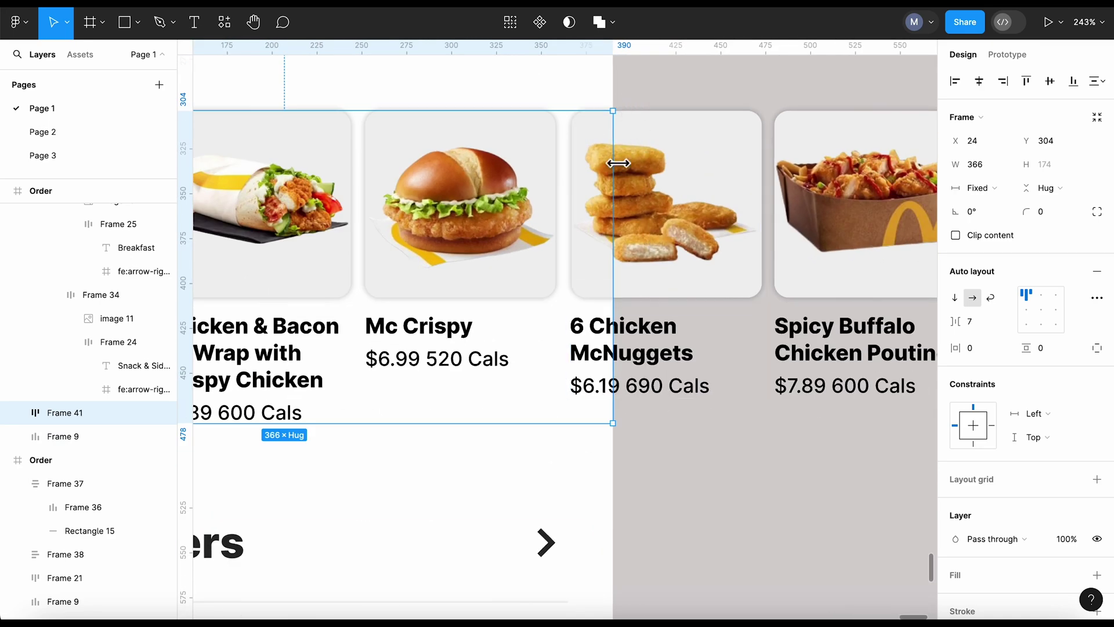
scroll(666, 436, "down", 2)
scroll(728, 453, "down", 3)
scroll(836, 367, "down", 1)
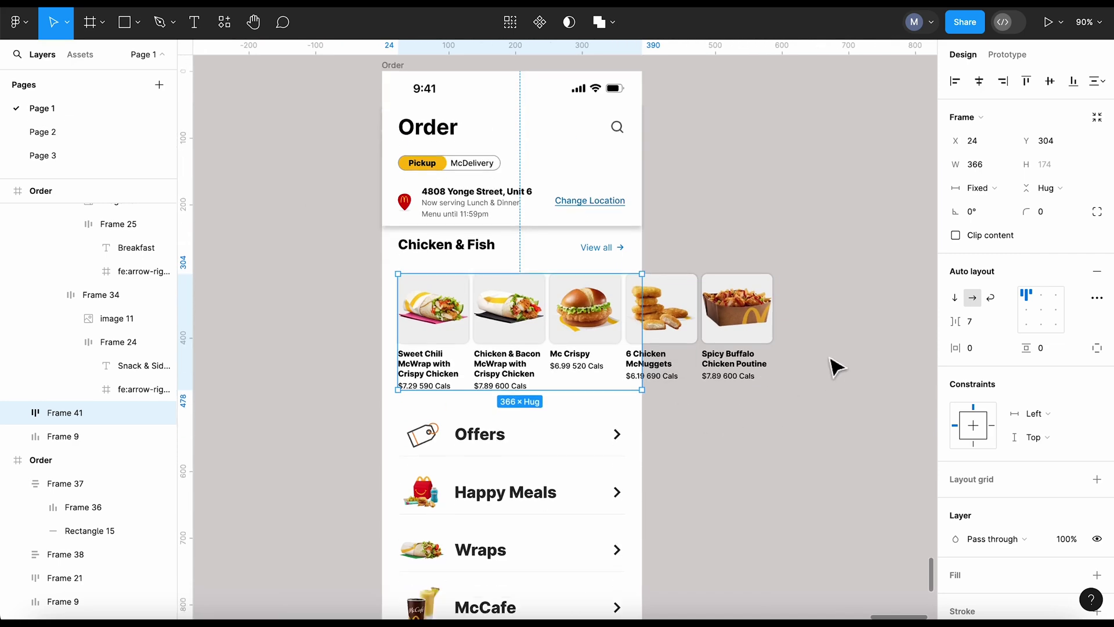
scroll(836, 366, "down", 1)
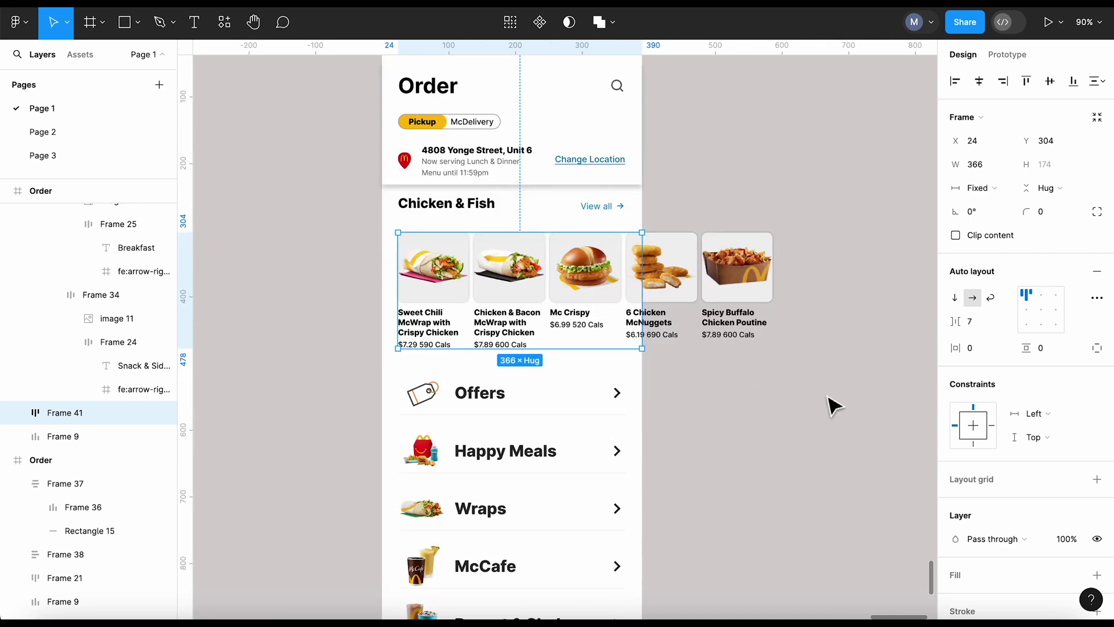
left_click(956, 236)
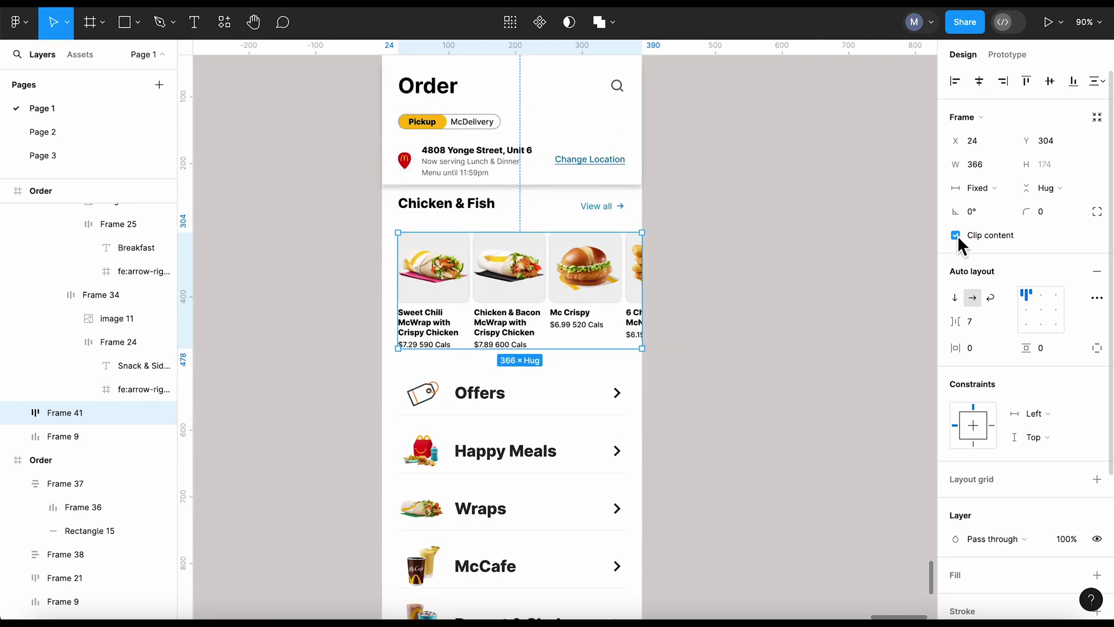
left_click(736, 270)
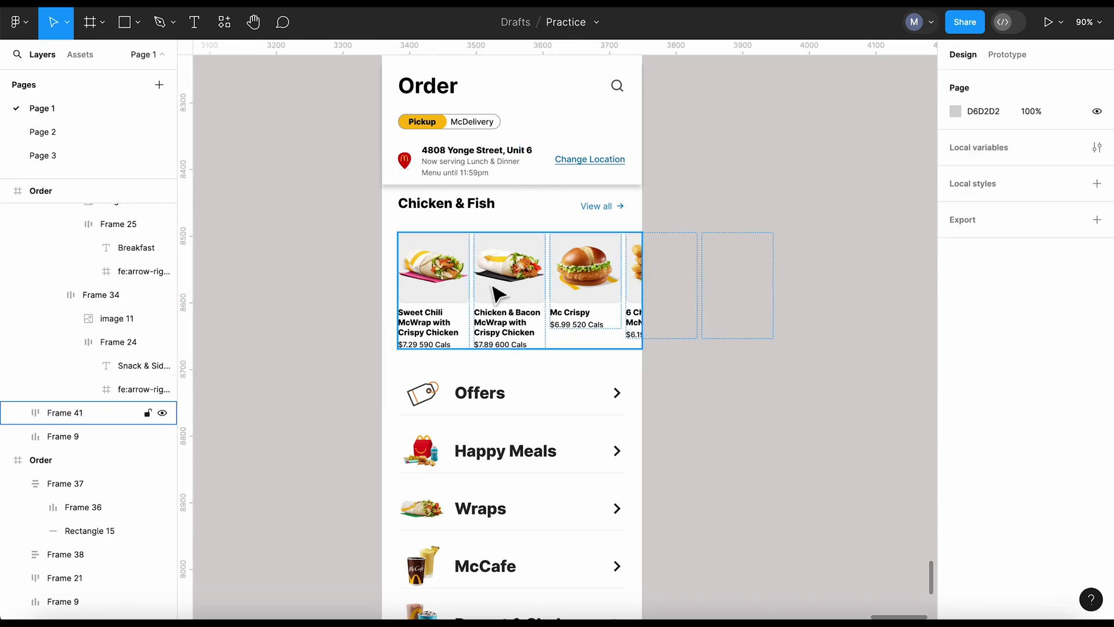
scroll(627, 299, "up", 5)
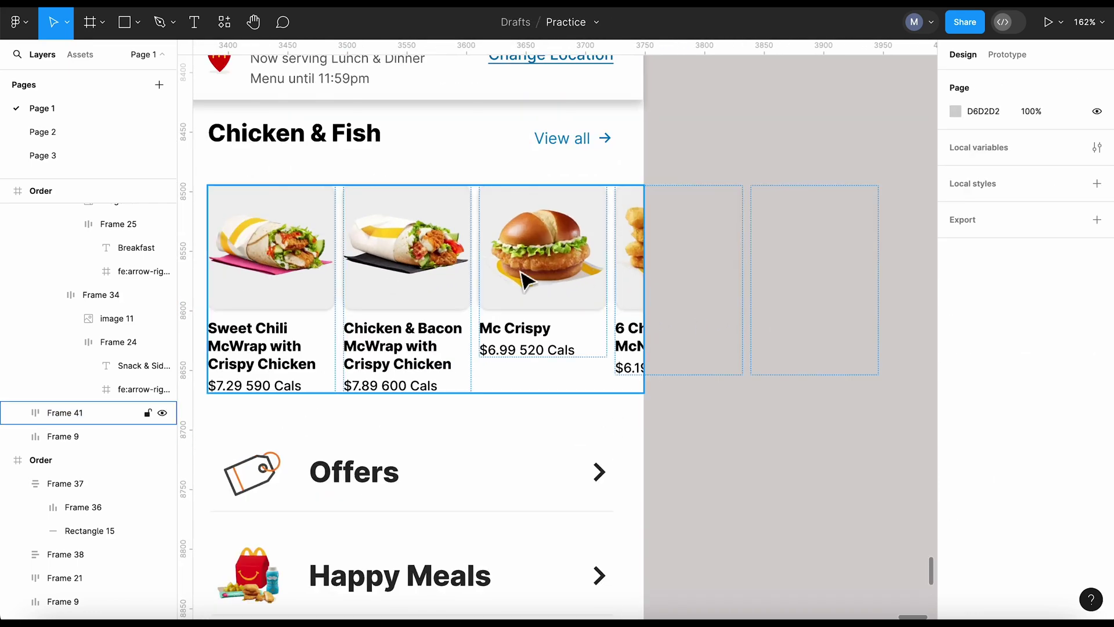
scroll(545, 280, "down", 4)
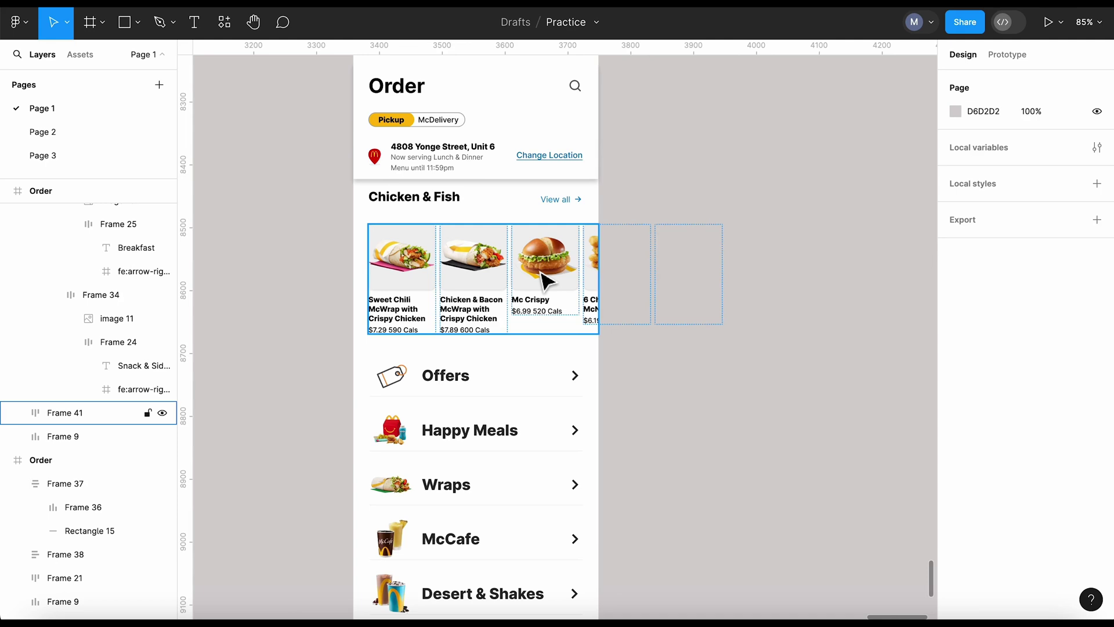
- Set Frame 41's prototype overflow to Horizontal so the card row scrolls sideways
left_click(546, 280)
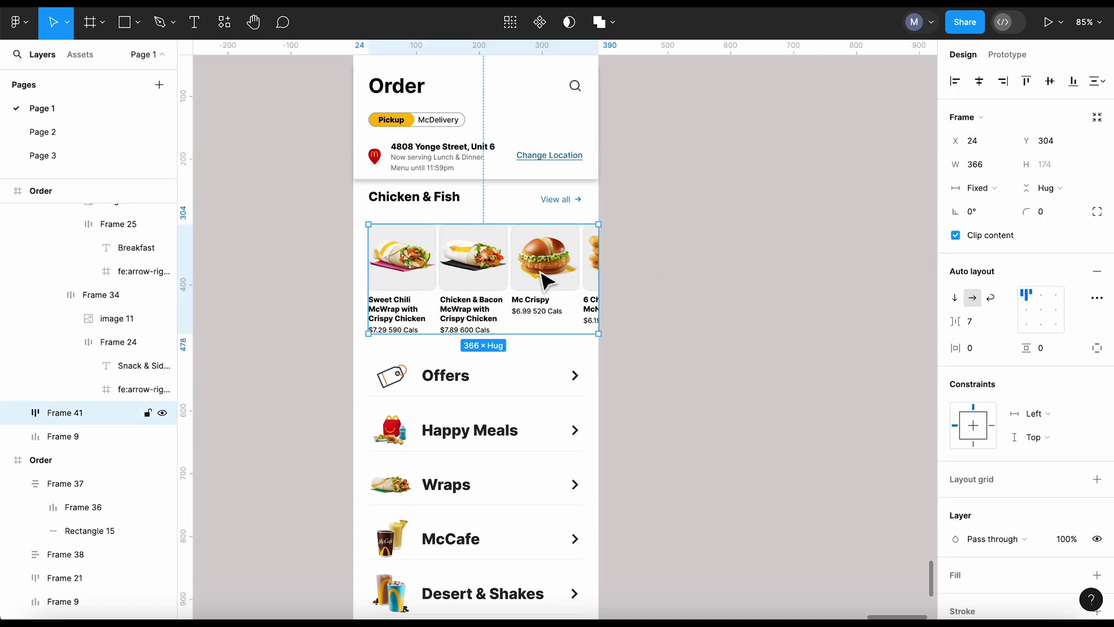
left_click(1003, 57)
left_click(1052, 147)
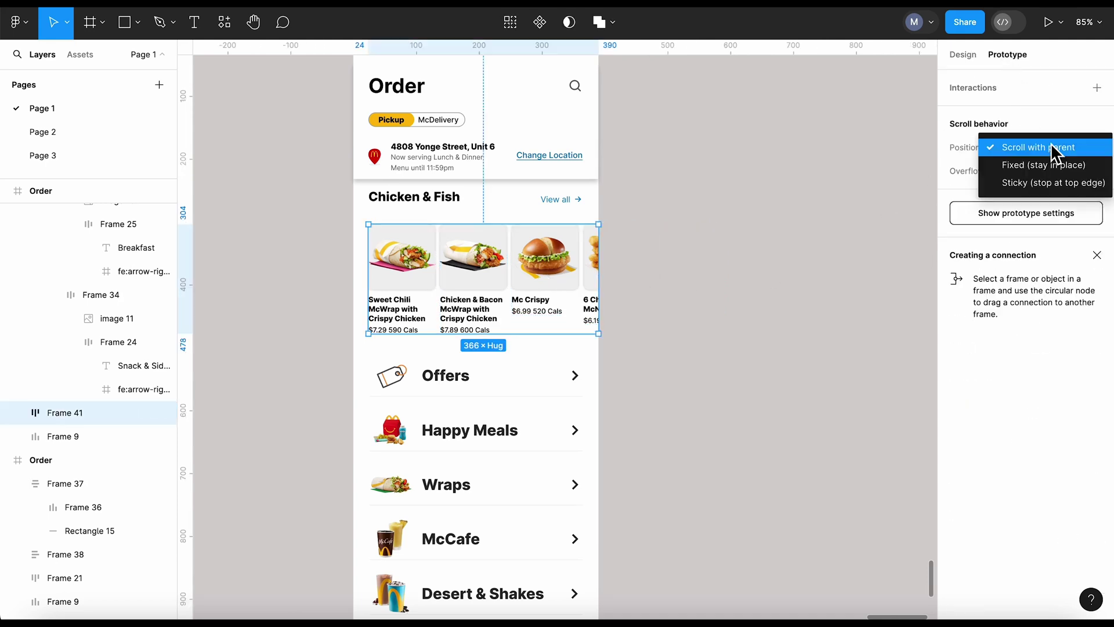
left_click(1052, 148)
left_click(1049, 174)
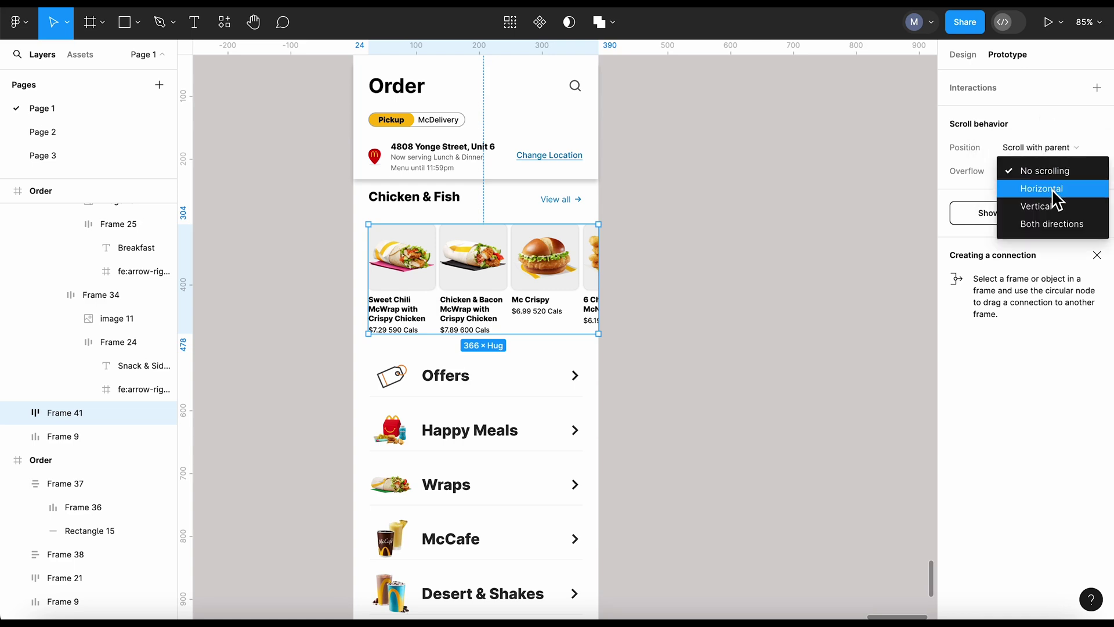
left_click(1052, 189)
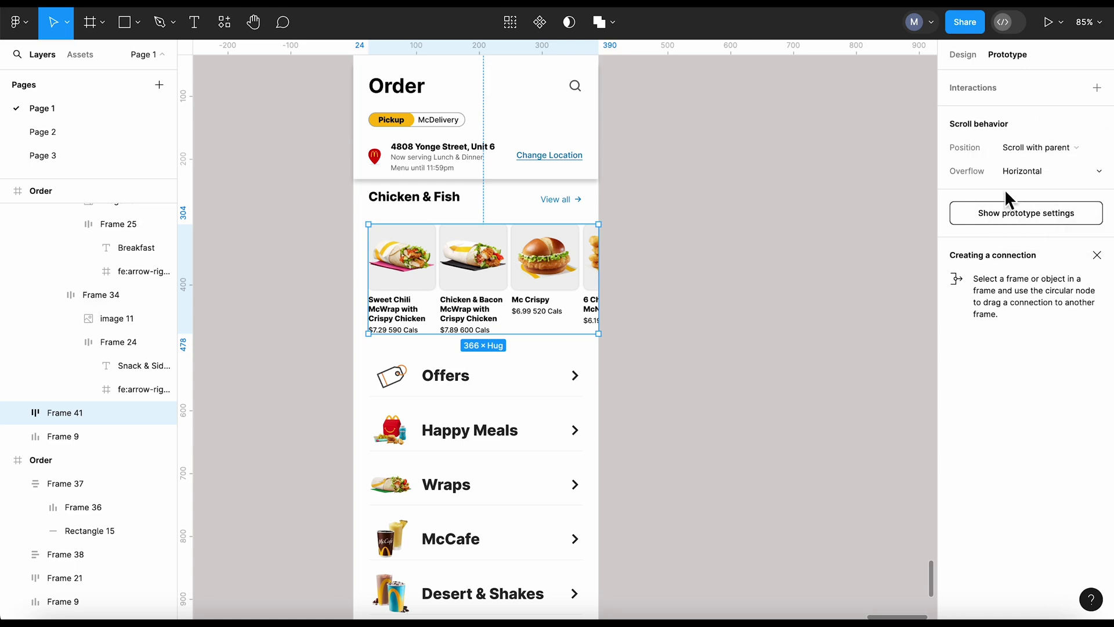
left_click(820, 230)
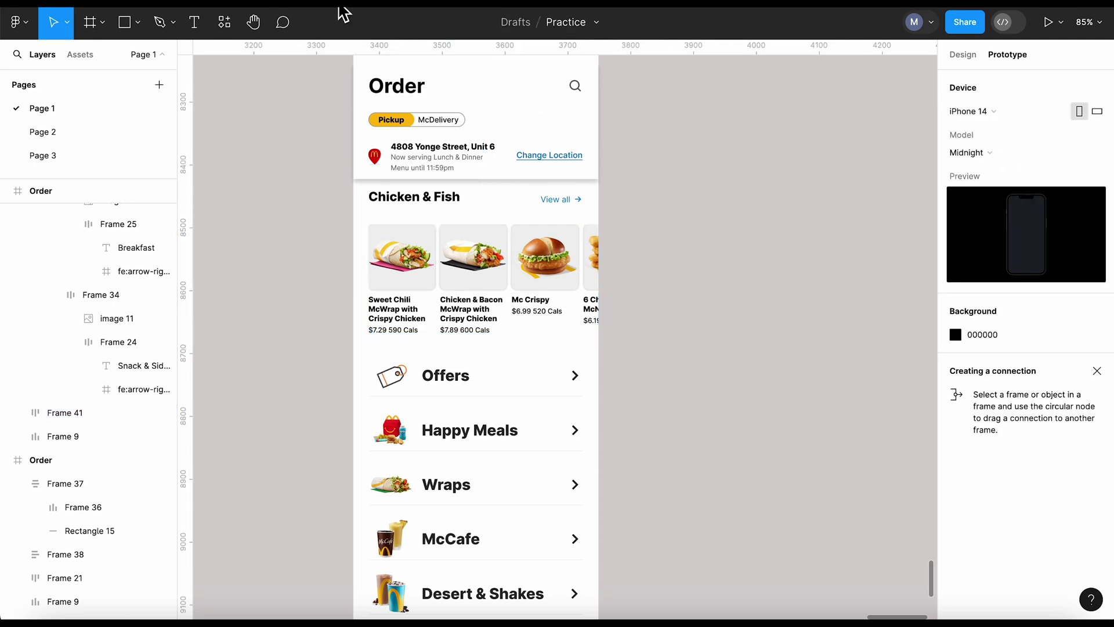
- Present the prototype, swipe the Chicken & Fish row and scroll the menu
key("ctrl+alt+Return")
scroll(548, 236, "down", 5)
scroll(555, 235, "up", 5)
mouse_move(555, 235)
left_mouse_down()
mouse_move(468, 270)
mouse_move(666, 267)
mouse_move(498, 279)
mouse_move(643, 268)
mouse_move(635, 284)
left_mouse_up()
scroll(610, 316, "down", 3)
scroll(609, 322, "down", 5)
scroll(610, 322, "up", 8)
scroll(609, 317, "down", 2)
scroll(610, 325, "down", 5)
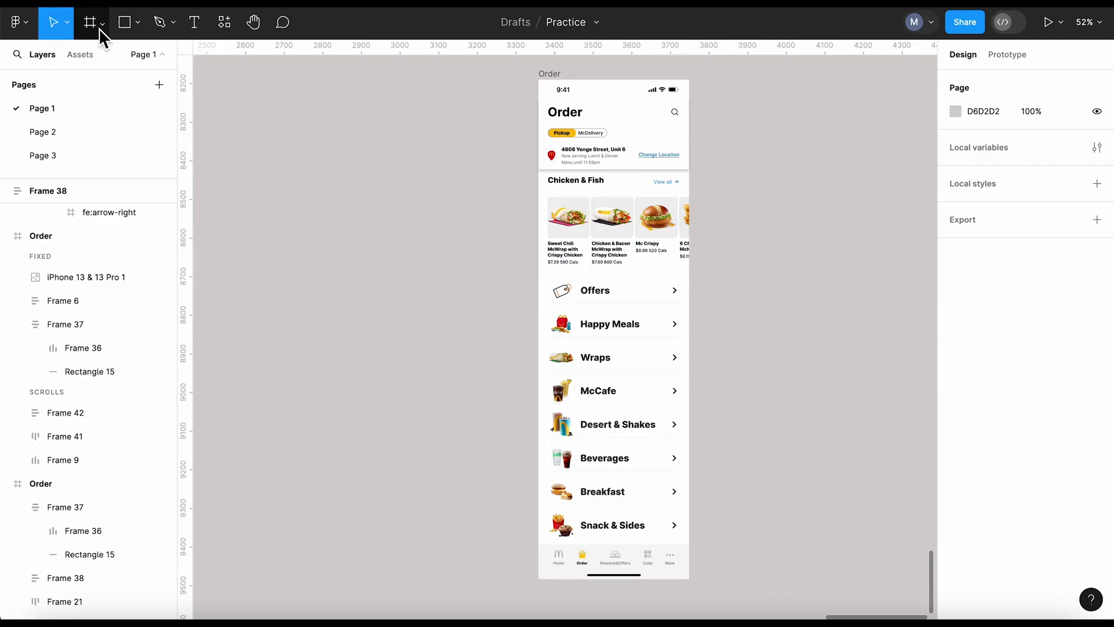
- Add a blank iPhone 13 & 14 frame and place it left of Order
left_click(98, 28)
left_click(99, 60)
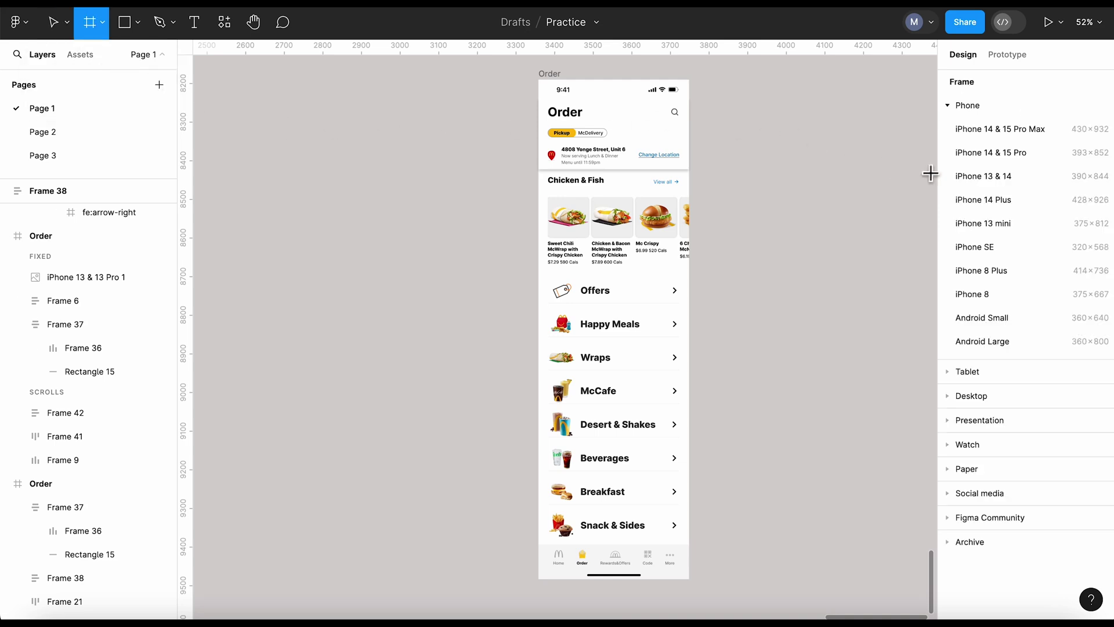
left_click(977, 177)
mouse_move(766, 174)
left_mouse_down()
mouse_move(435, 99)
mouse_move(426, 85)
left_mouse_up()
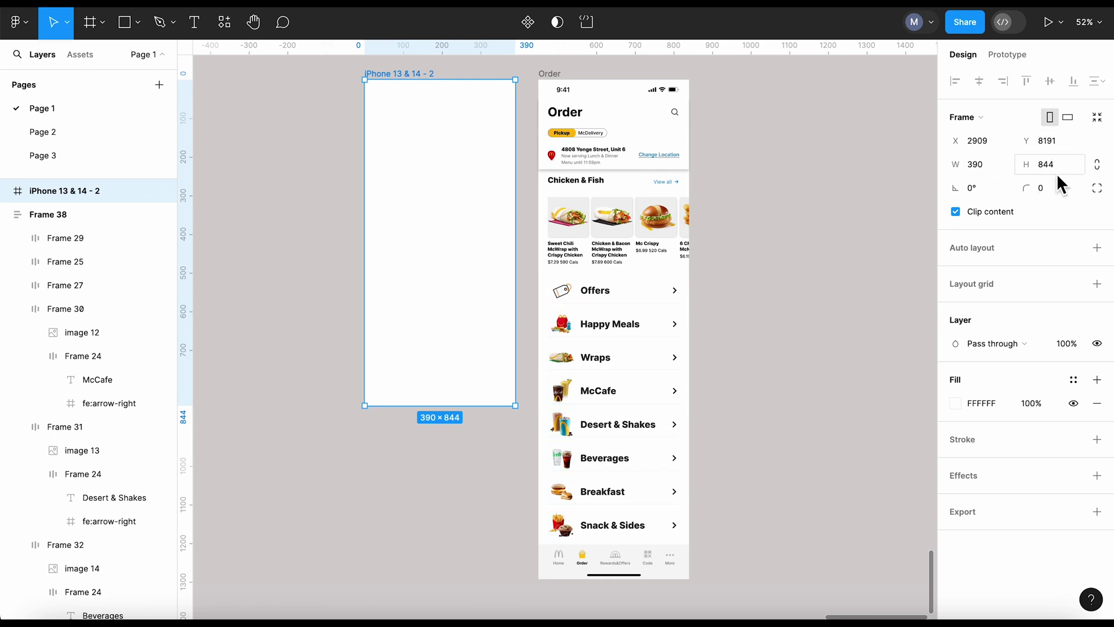
- Shorten the Order frame to height 844 and turn on Clip content
left_click(551, 75)
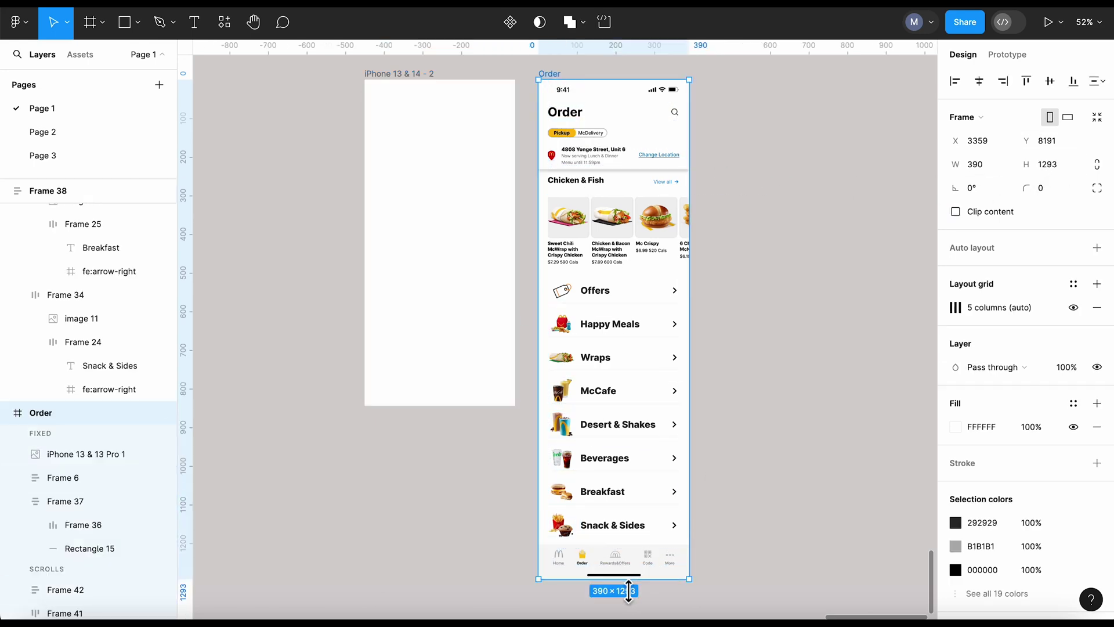
left_click_drag(626, 578, 626, 417)
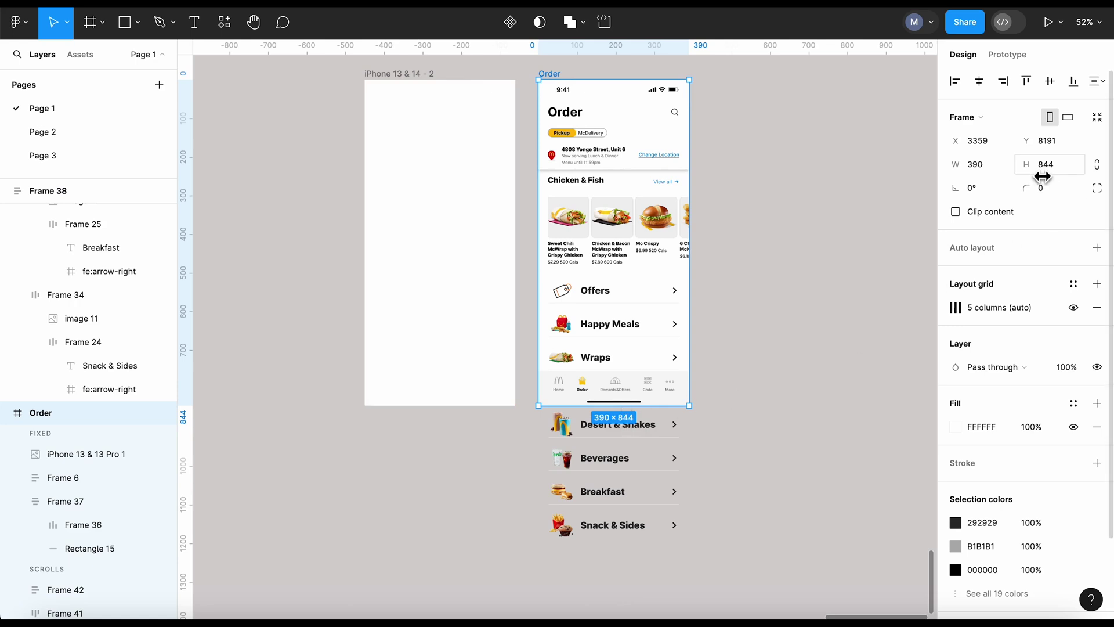
left_click(840, 307)
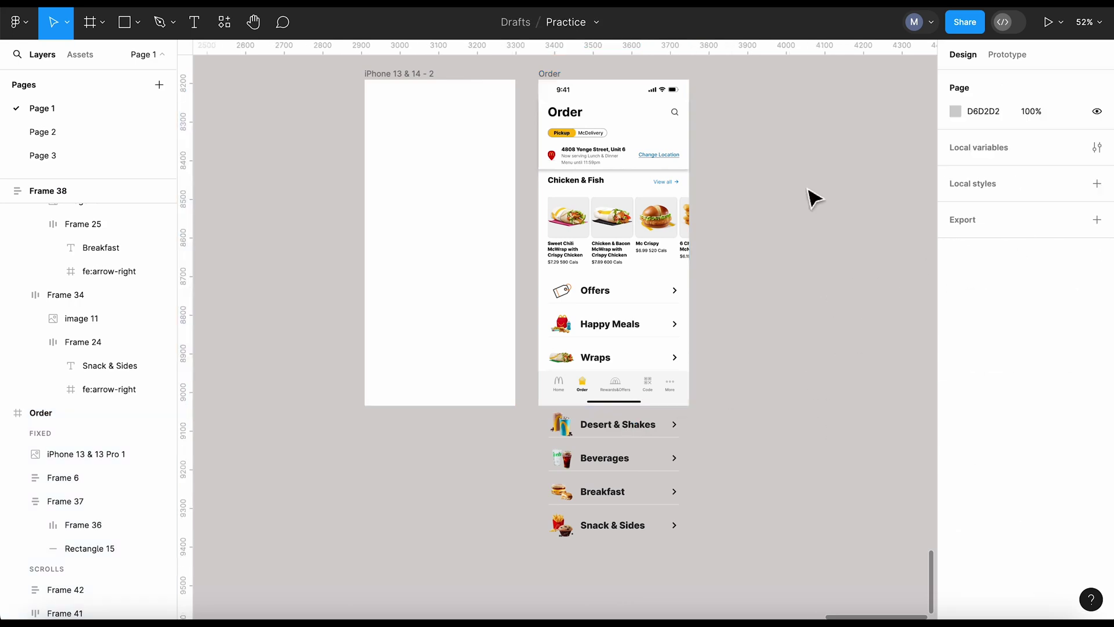
left_click(555, 78)
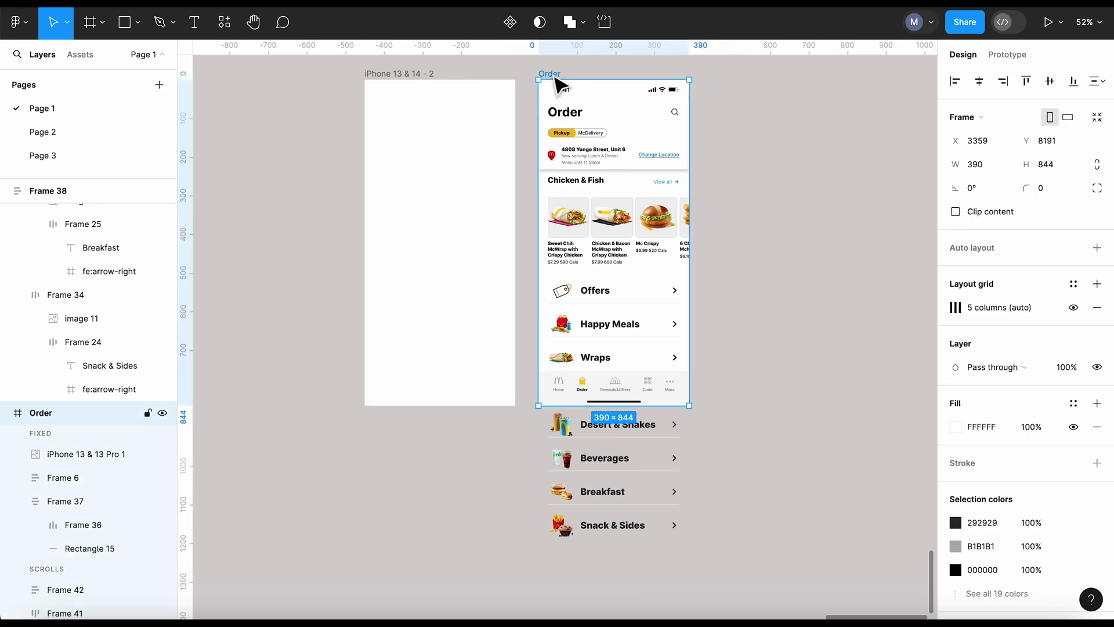
left_click(956, 213)
left_click(798, 229)
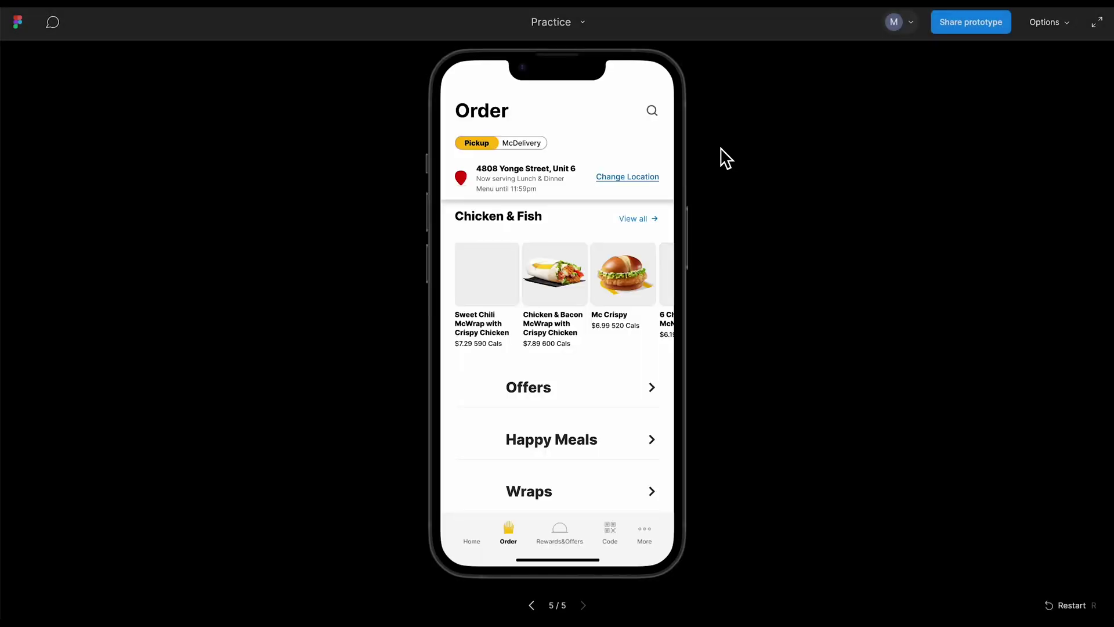
- Scroll the Order menu up and down and swipe the Chicken & Fish row sideways
scroll(572, 308, "down", 2)
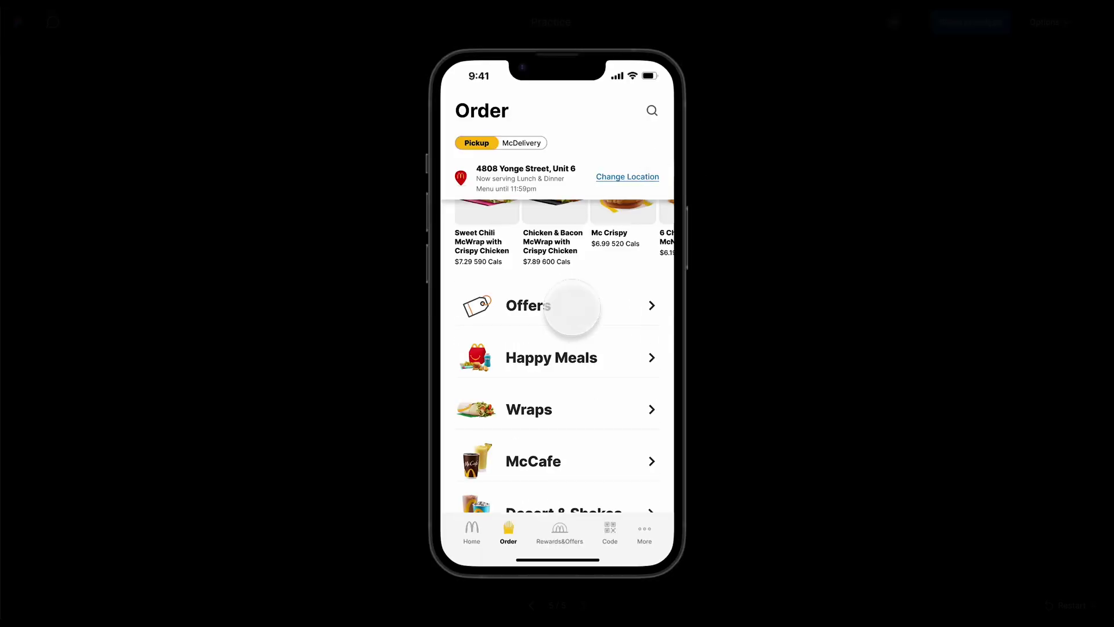
scroll(572, 302, "down", 3)
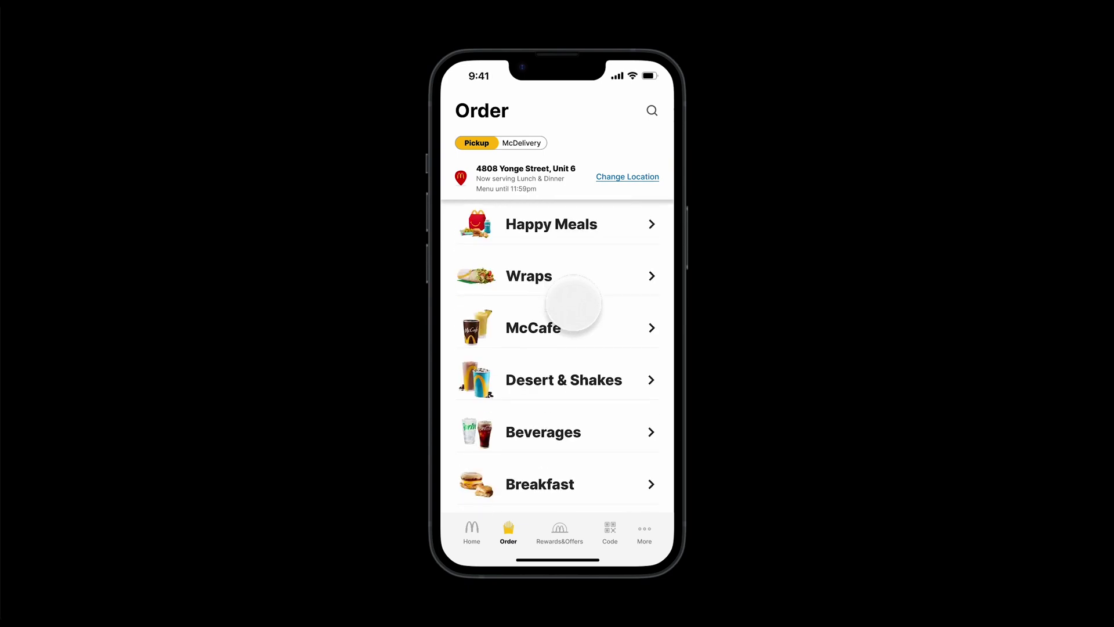
scroll(574, 303, "up", 4)
mouse_move(614, 288)
left_mouse_down()
mouse_move(519, 284)
mouse_move(606, 289)
left_mouse_up()
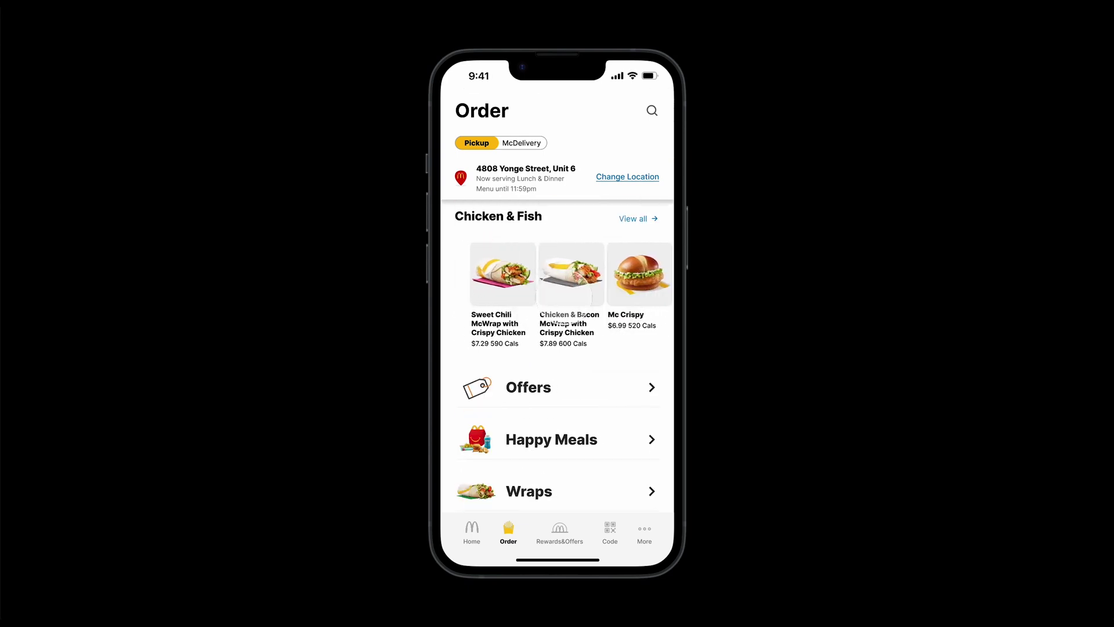
scroll(593, 386, "down", 4)
scroll(593, 388, "up", 4)
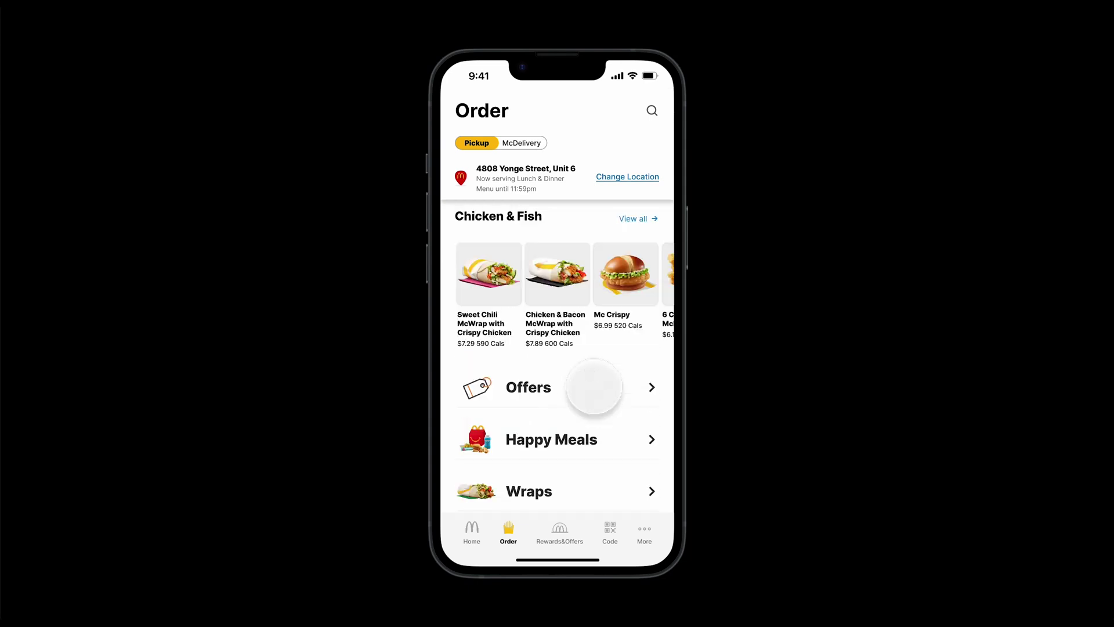
scroll(592, 383, "down", 4)
scroll(593, 386, "up", 4)
left_click_drag(613, 288, 518, 285)
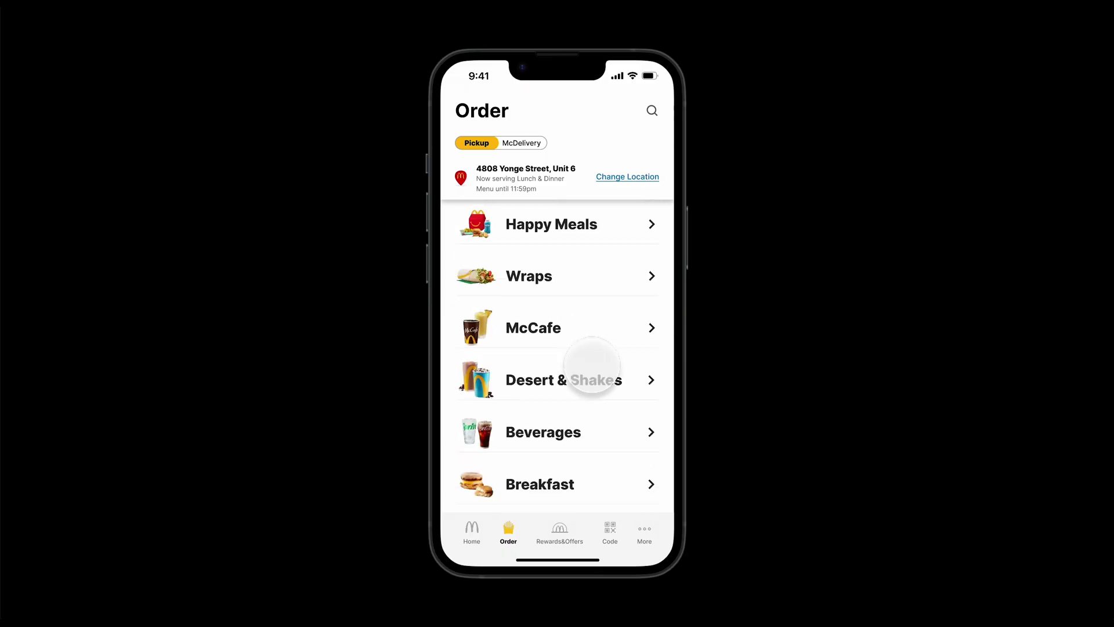
scroll(590, 373, "up", 4)
mouse_move(610, 311)
left_mouse_down()
mouse_move(493, 307)
mouse_move(604, 307)
left_mouse_up()
- Exit the presentation and shorten the Order frame back to height 844
scroll(601, 410, "down", 5)
key("Escape")
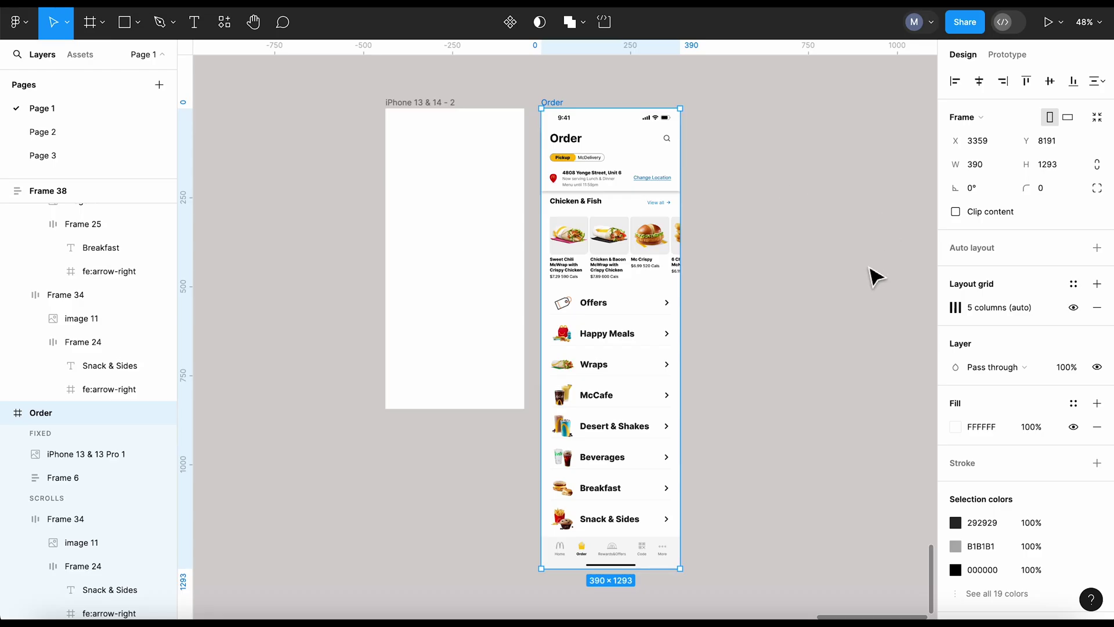
left_click_drag(628, 577, 611, 410)
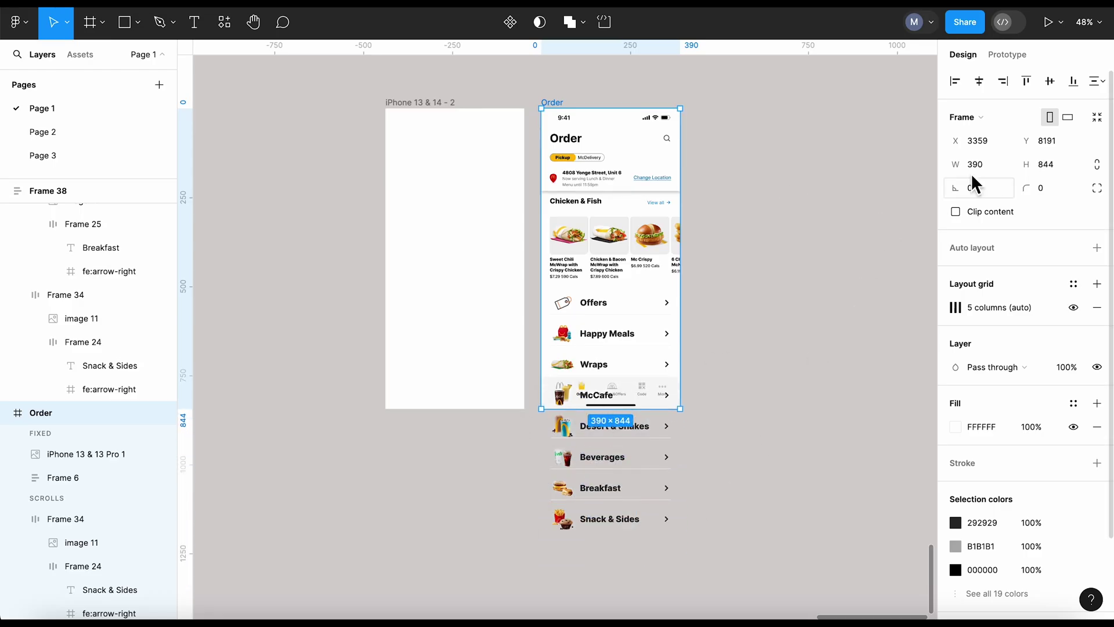
left_click(752, 345)
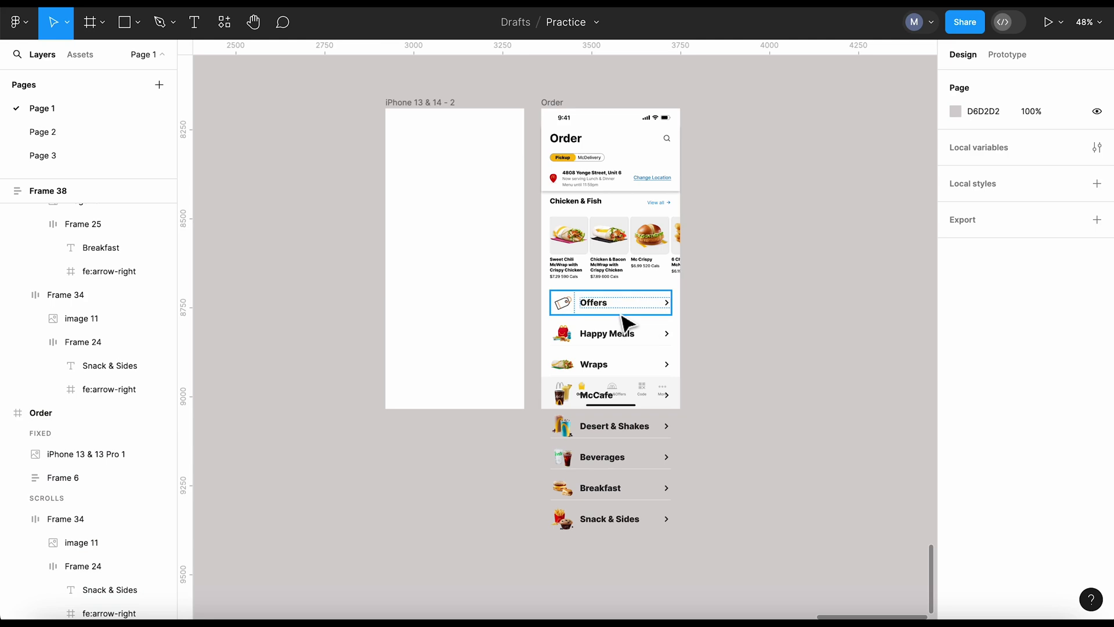
- Wrap the category rows from Offers down in vertical auto layout, 242 tall above the nav bar
left_click_drag(624, 321, 656, 529)
left_click(1097, 295)
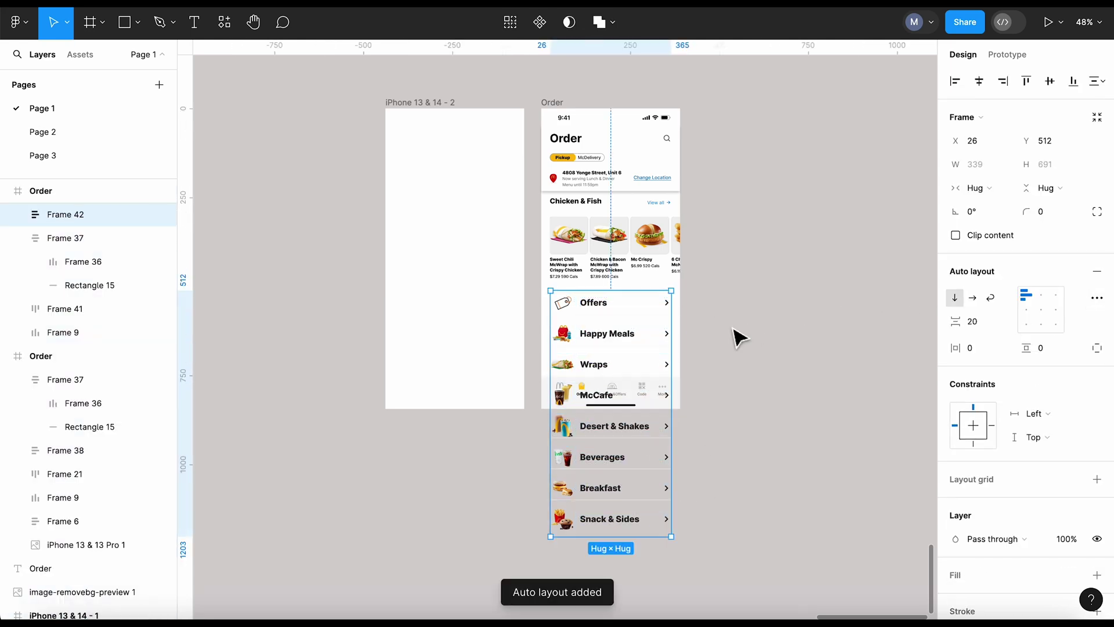
left_click_drag(620, 550, 646, 391)
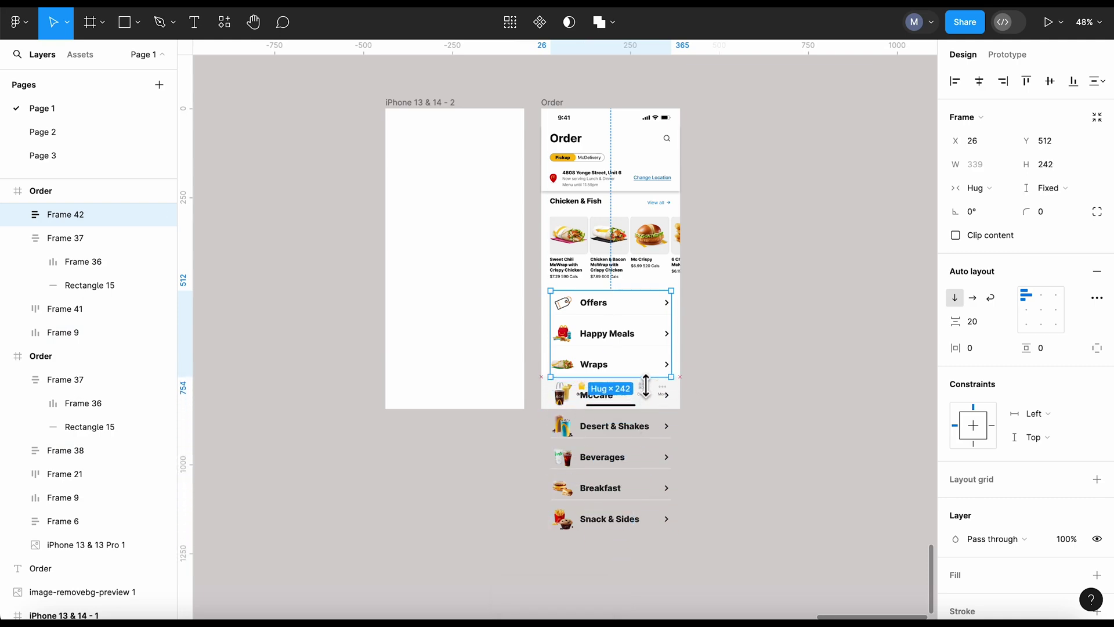
scroll(644, 386, "up", 5)
left_click(871, 356)
scroll(830, 374, "down", 2)
scroll(830, 374, "down", 3)
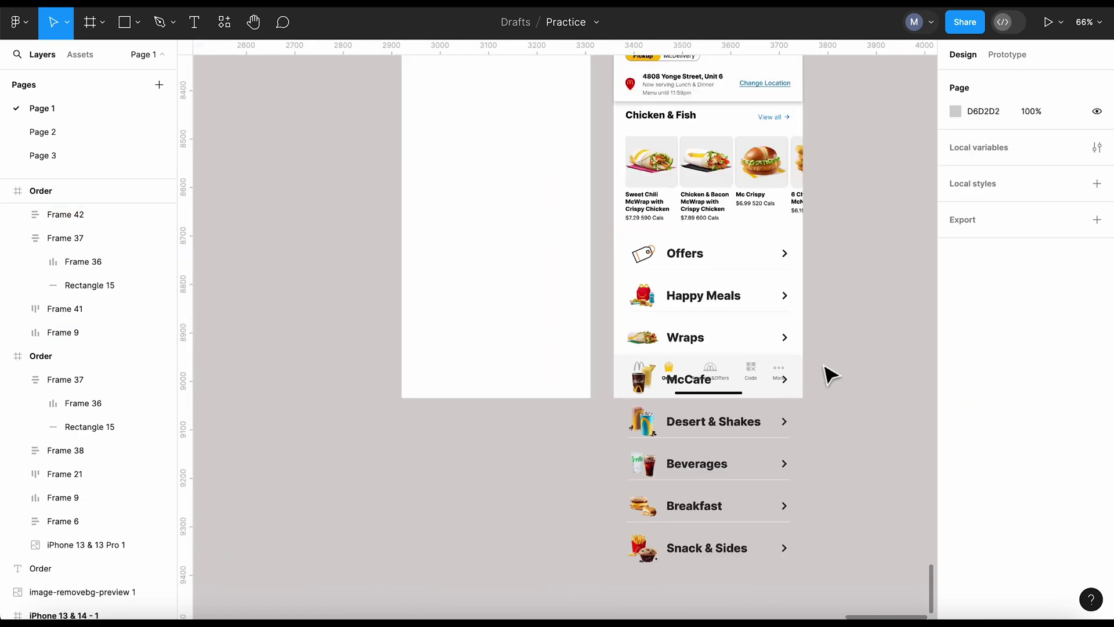
- Turn on Clip content for the category list so only three rows show
left_click(673, 313)
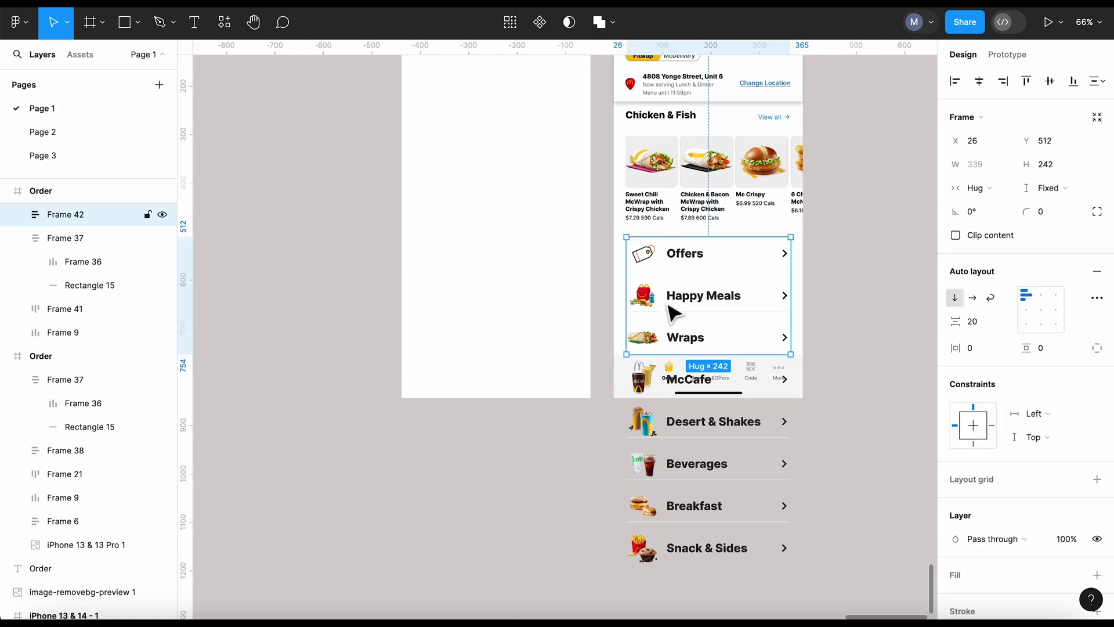
left_click(956, 236)
left_click(383, 305)
scroll(384, 305, "down", 2)
scroll(383, 305, "down", 1)
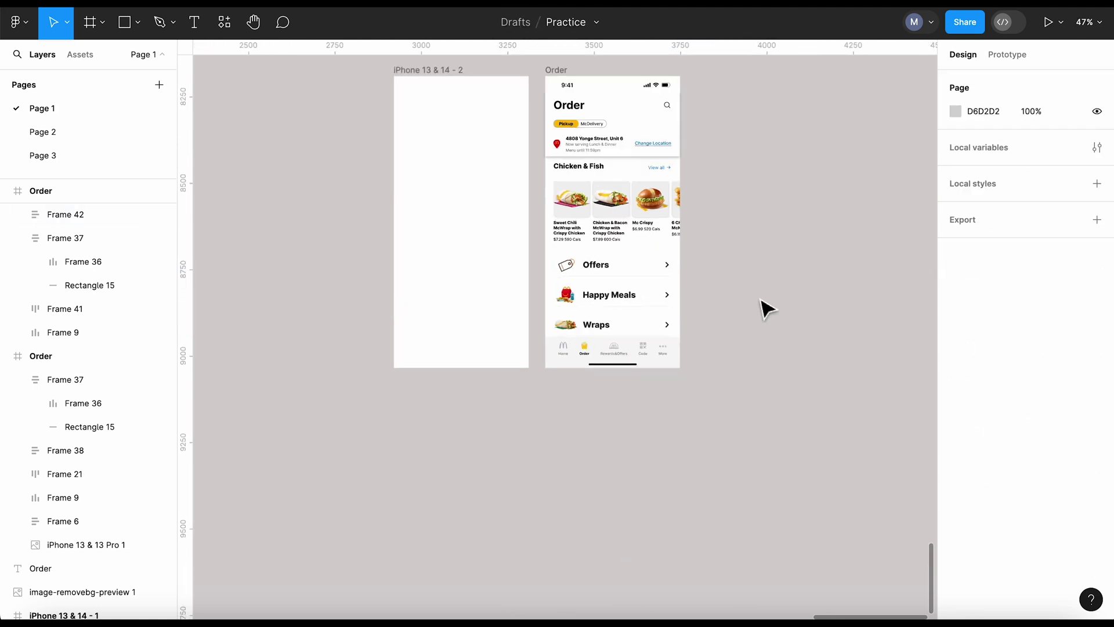
scroll(751, 311, "up", 1)
left_click(670, 400)
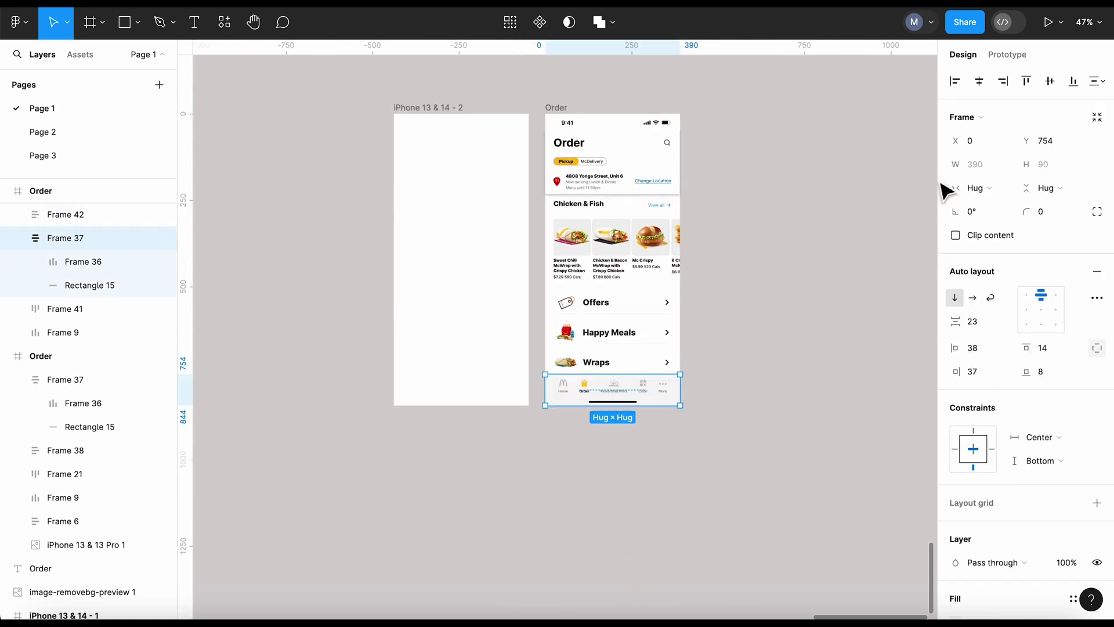
- Try setting the bottom nav bar's scroll position to Fixed, then undo it
left_click(1007, 55)
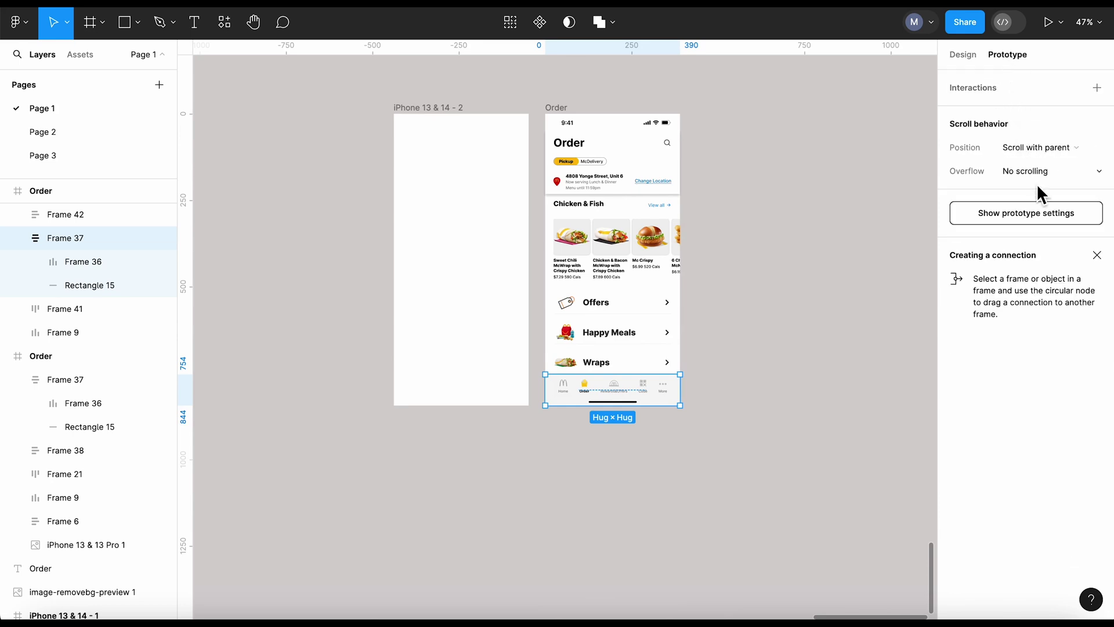
left_click(1062, 153)
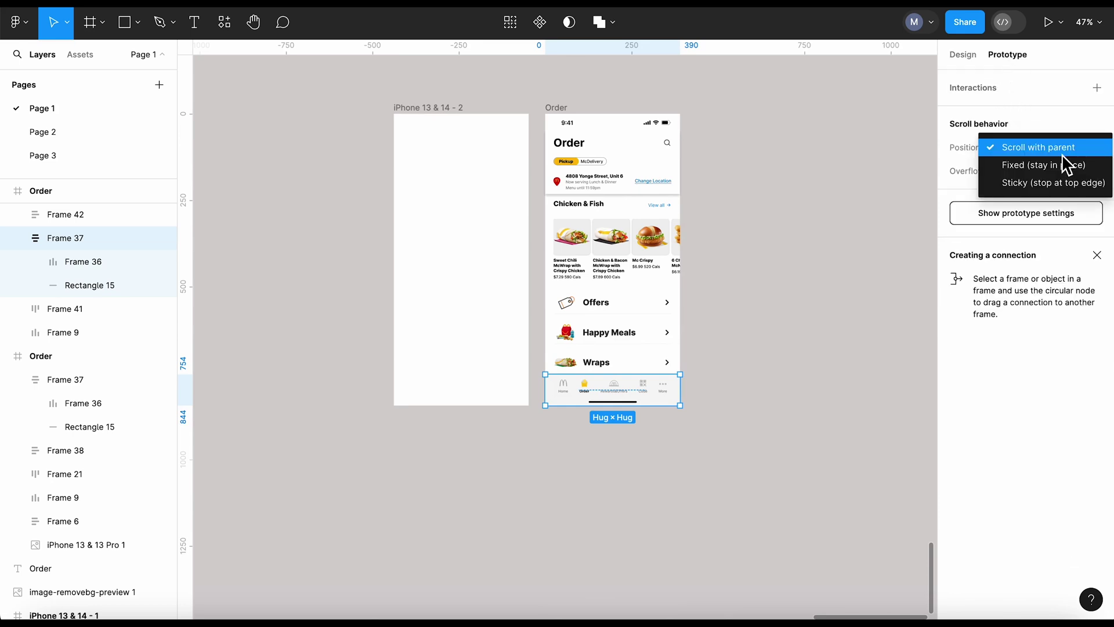
left_click(1063, 166)
key("ctrl+z")
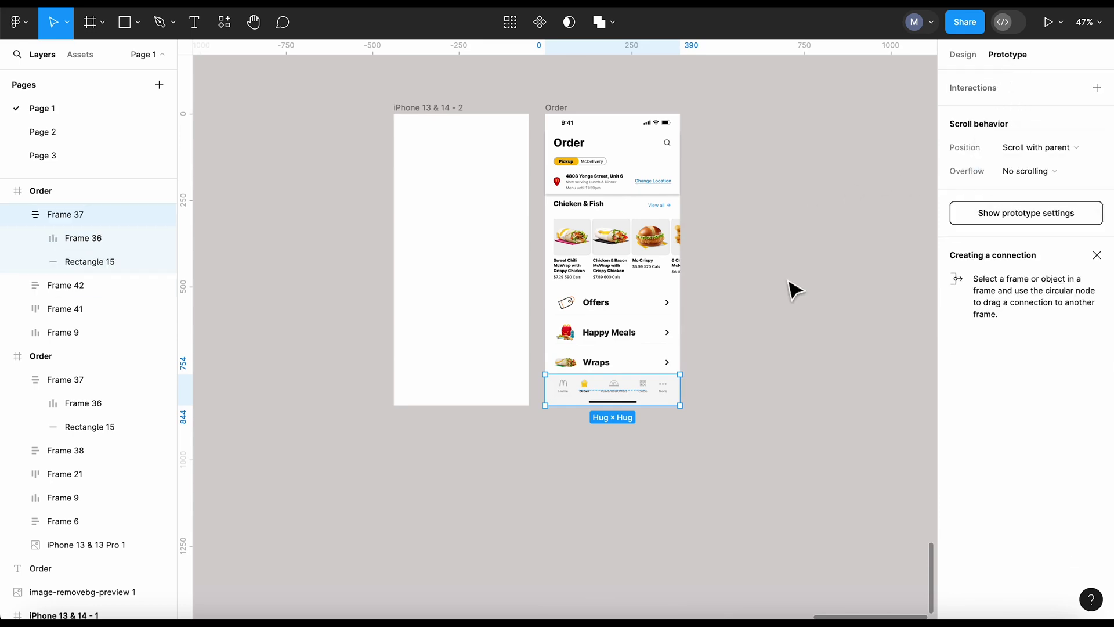
left_click(789, 290)
- Set the category list frame (Frame 42) overflow to Vertical scrolling
left_click(627, 343)
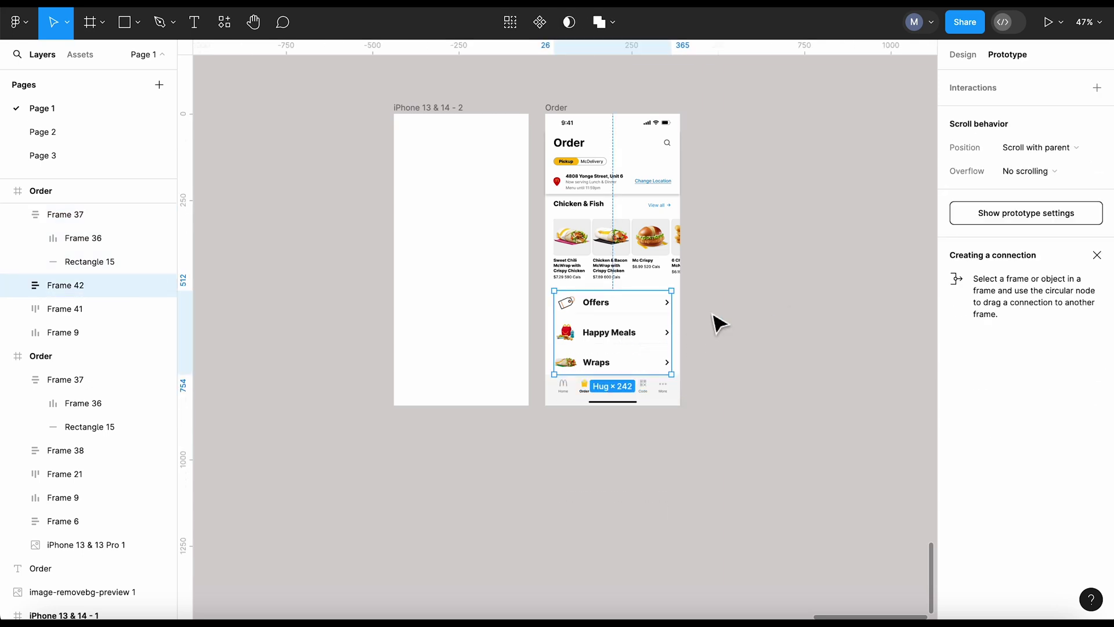
left_click(1043, 170)
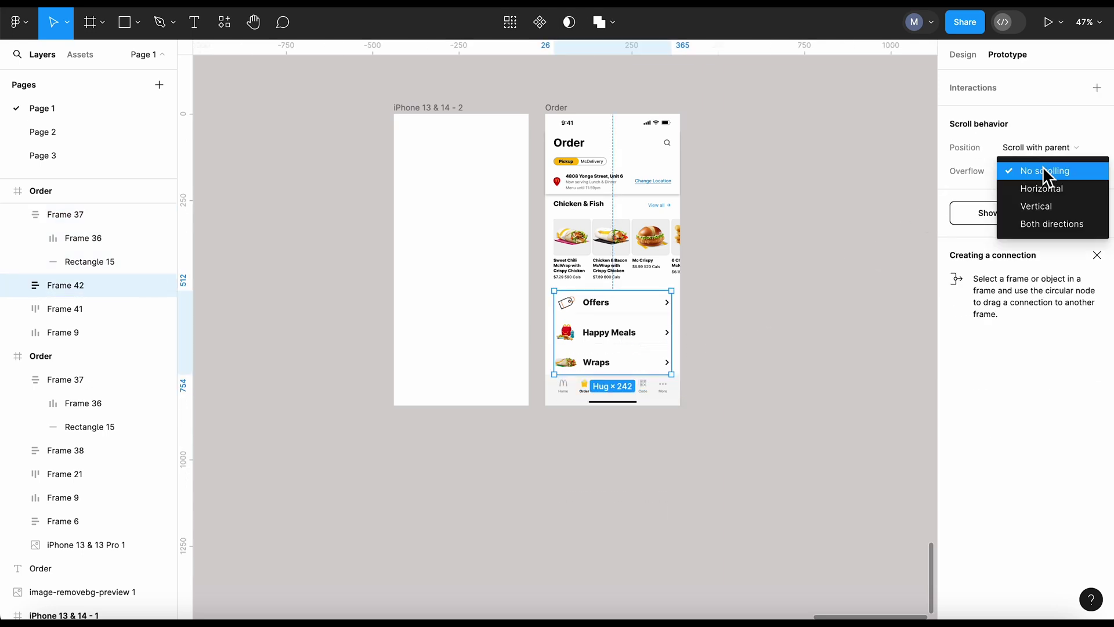
left_click(1056, 208)
left_click(834, 227)
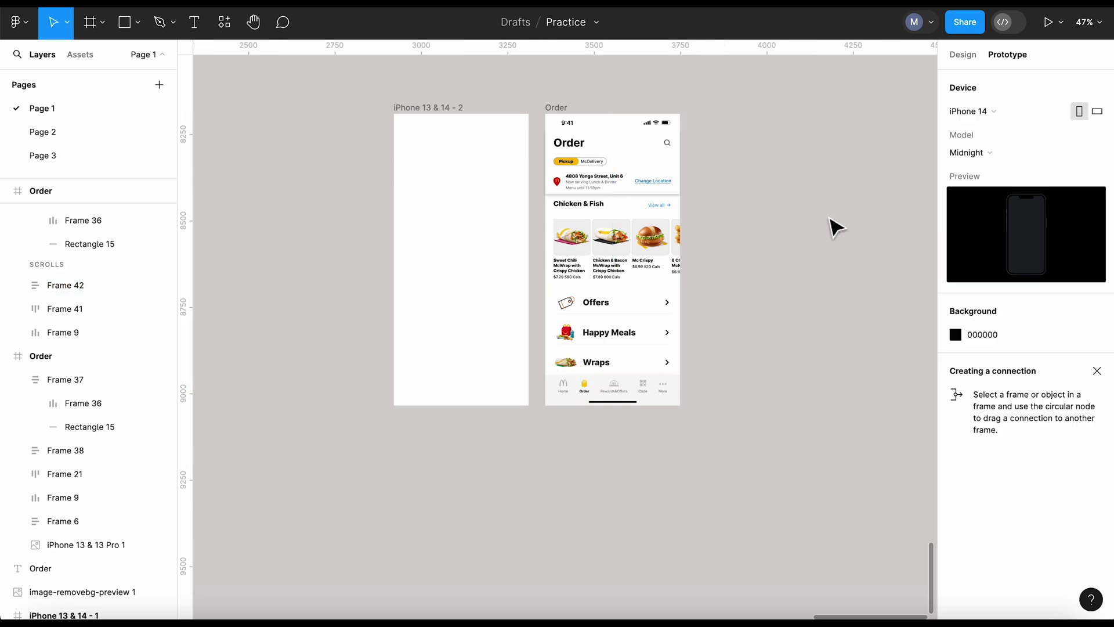
- Present the prototype and scroll the category list down to Beverages and Breakfast and back, checking the header and nav bar stay fixed
key("ctrl+alt+Return")
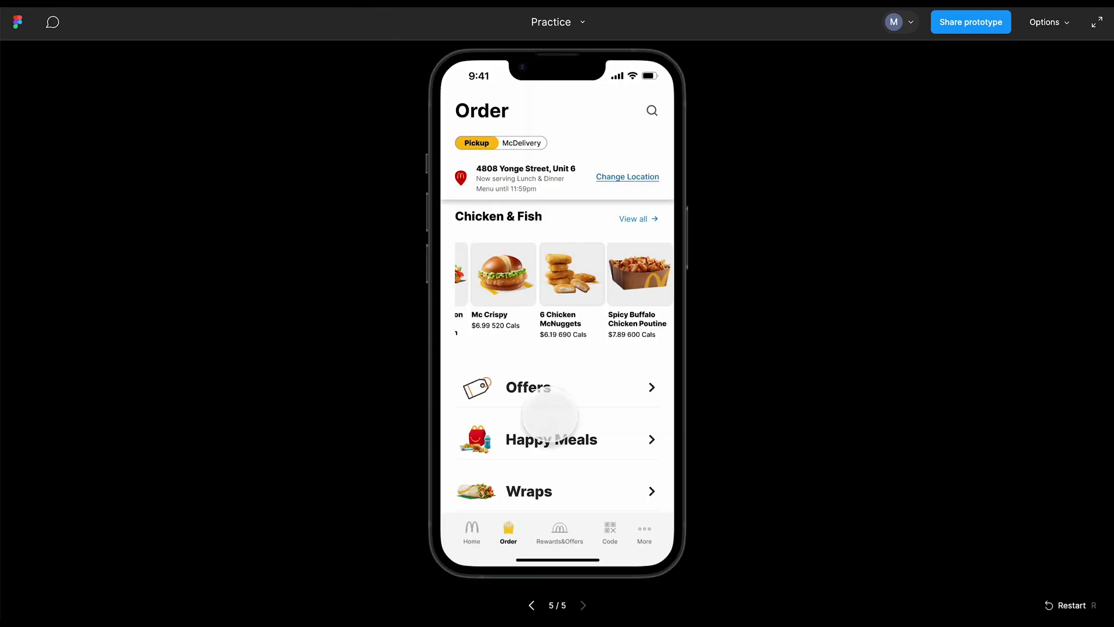
scroll(558, 429, "down", 5)
scroll(558, 429, "up", 2)
scroll(557, 430, "up", 3)
scroll(557, 430, "down", 3)
scroll(557, 424, "up", 3)
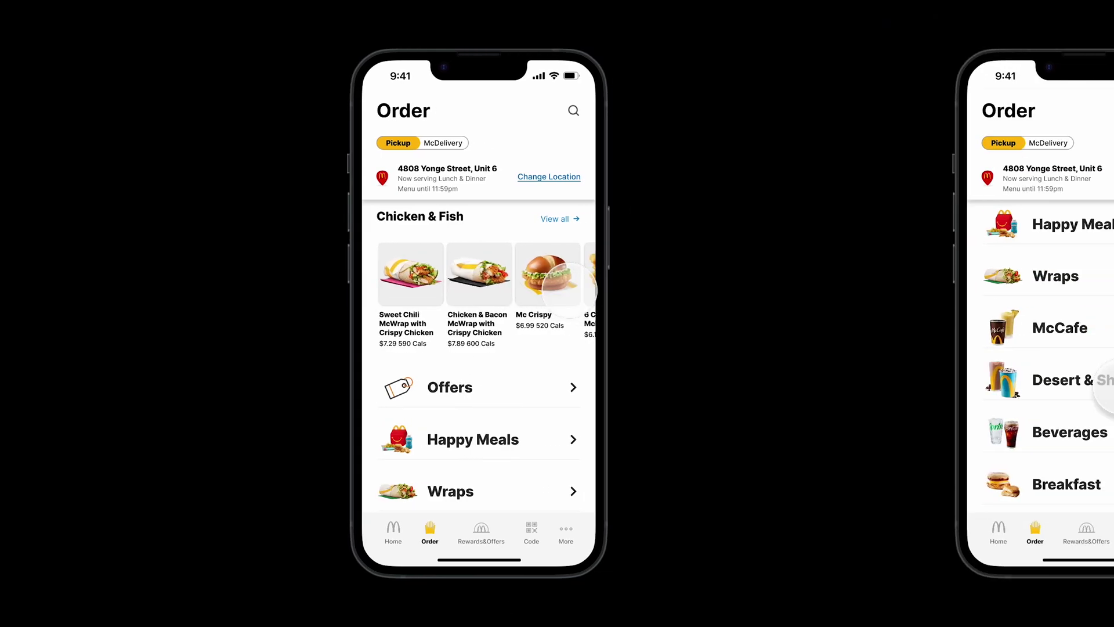